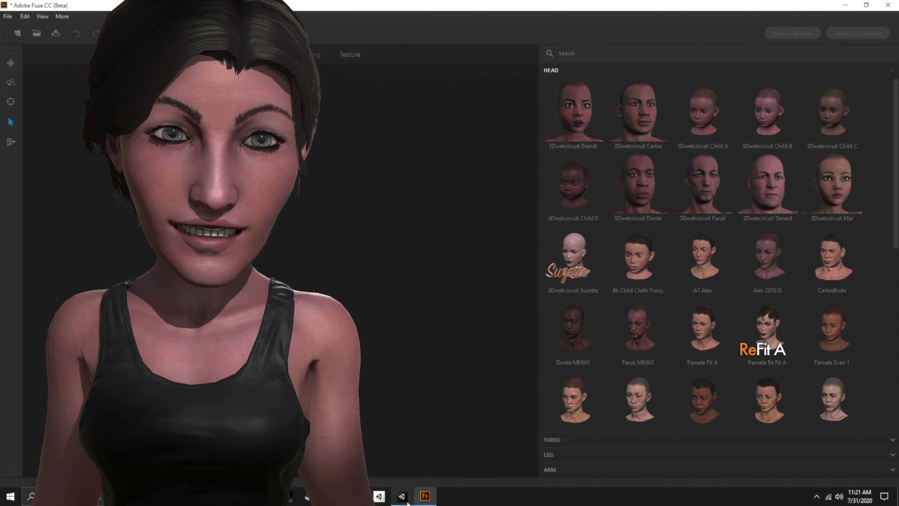
- View the Skinn Pro listing in Unity's Asset Store and its itch.io page in the browser, then return to Adobe Fuse
{"action": "mouse_move", "coordinate": [402, 499]}
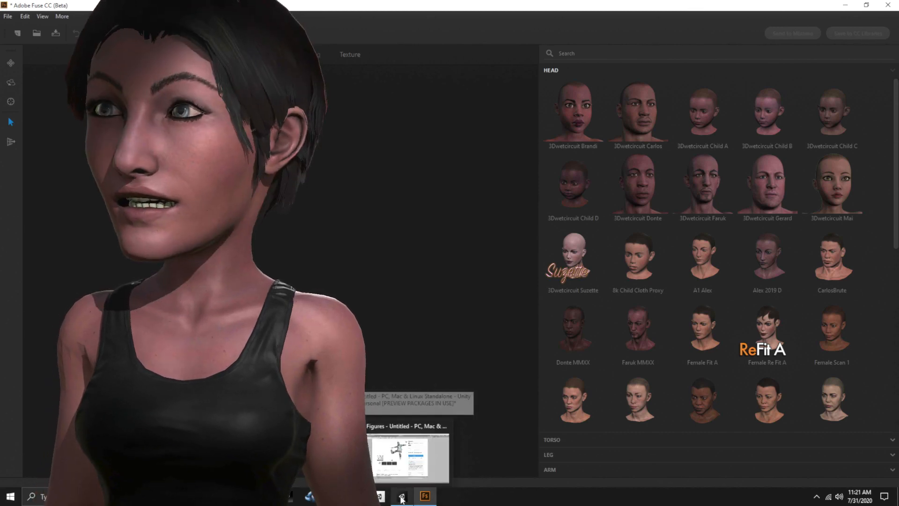
{"action": "left_click", "coordinate": [402, 498]}
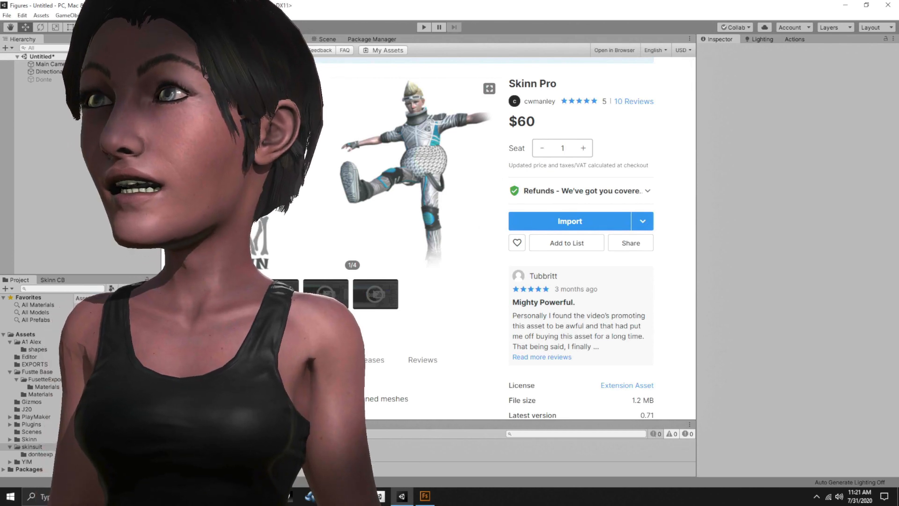
{"action": "key", "text": "alt+Tab"}
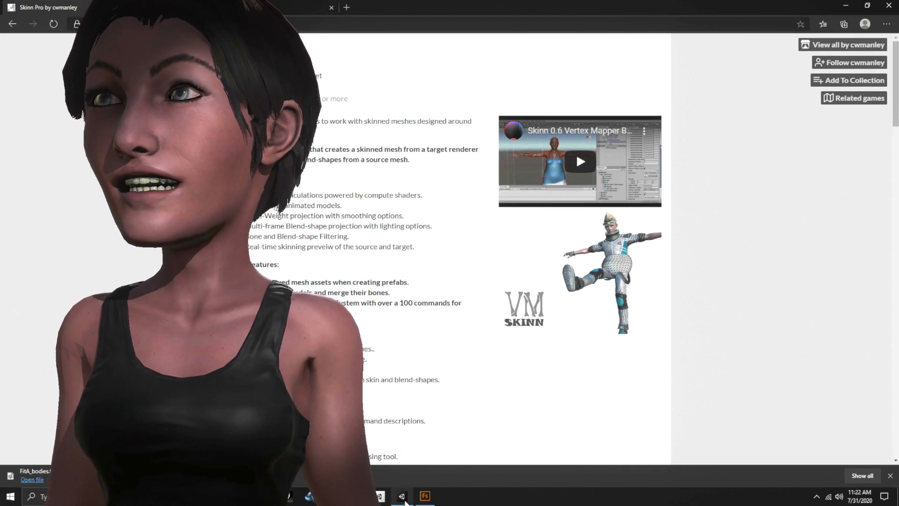
{"action": "left_click", "coordinate": [425, 496]}
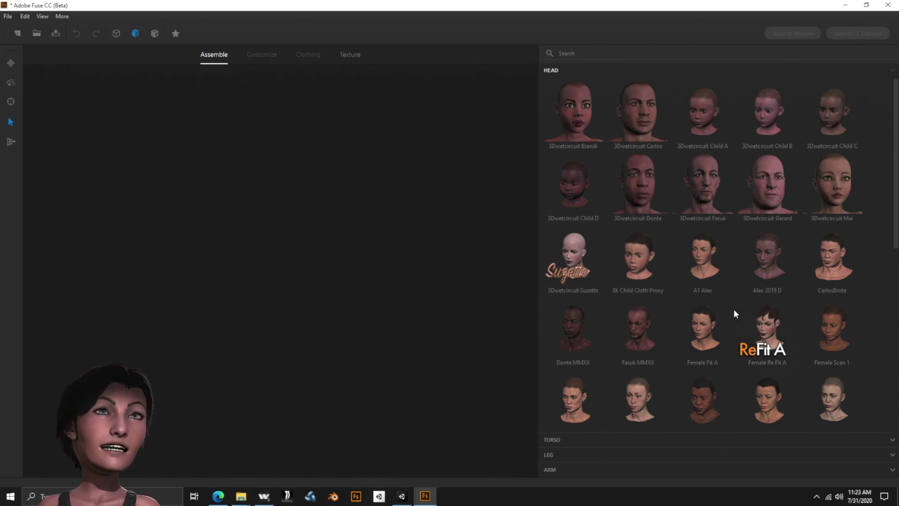
- Assemble the character from the FusetteBase head and its matching body parts
{"action": "scroll", "coordinate": [734, 309], "scroll_direction": "down", "scroll_amount": 2}
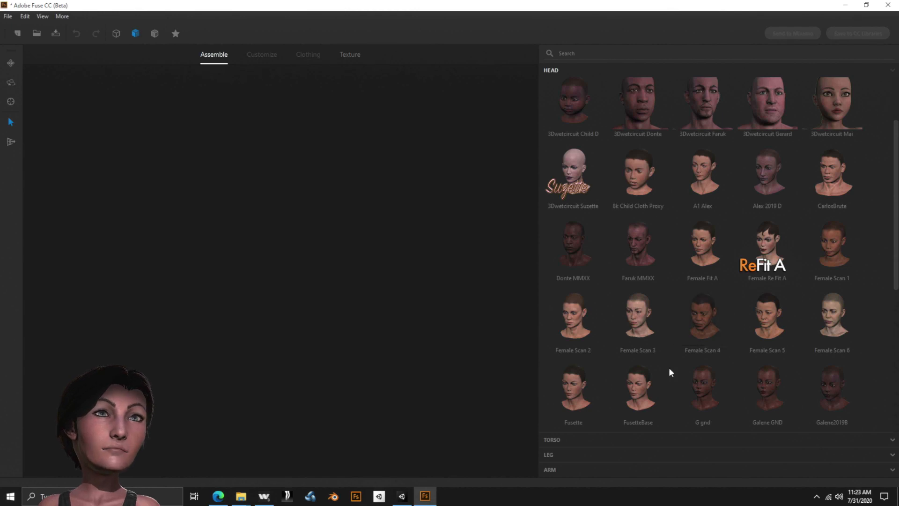
{"action": "right_click", "coordinate": [632, 396]}
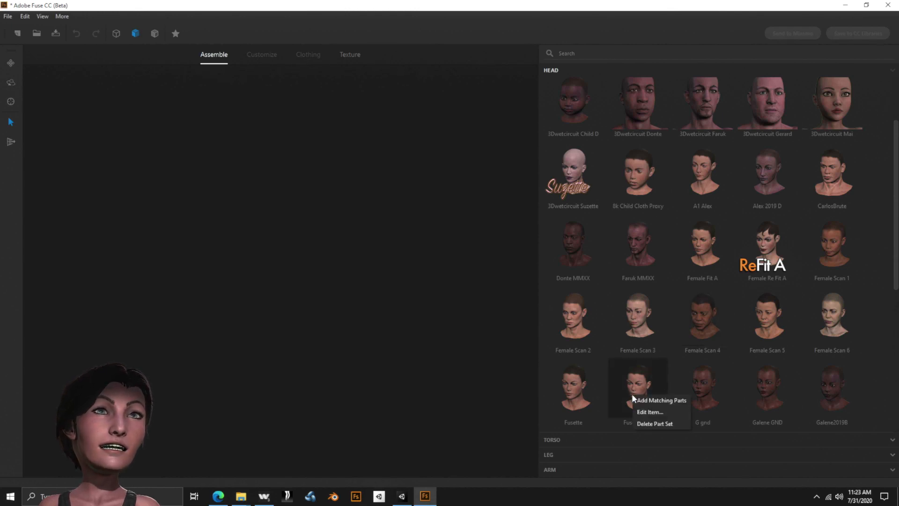
{"action": "left_click", "coordinate": [660, 400]}
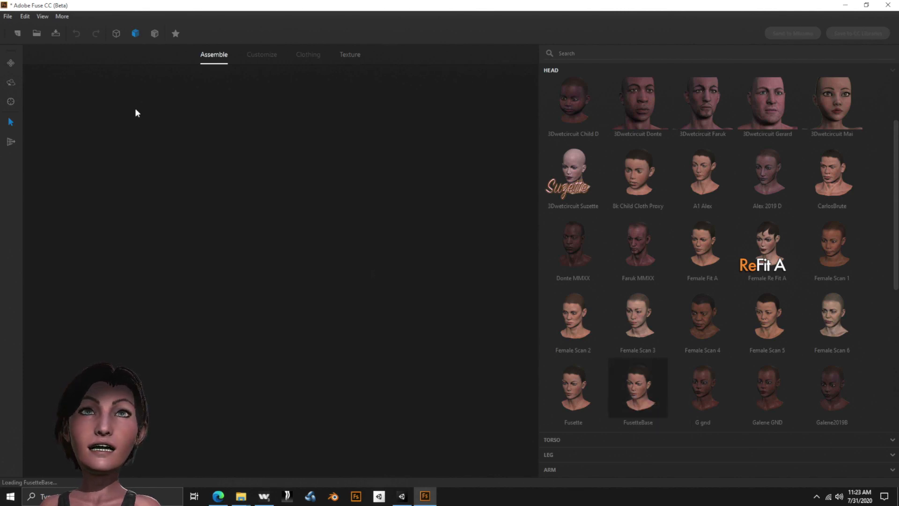
{"action": "left_click", "coordinate": [8, 17]}
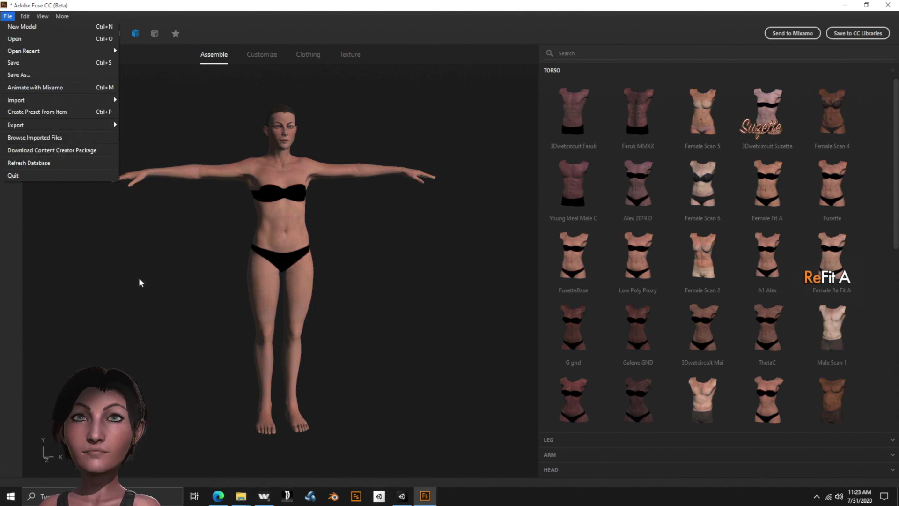
{"action": "left_click", "coordinate": [111, 261]}
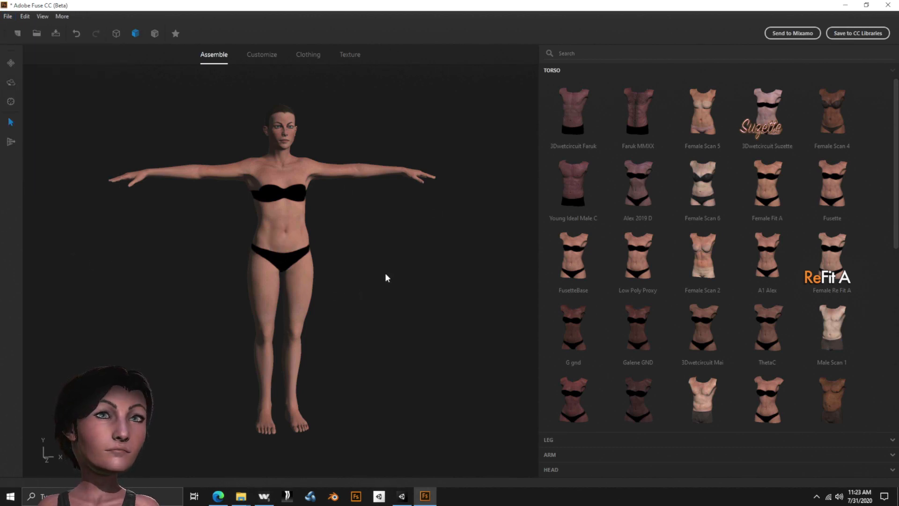
- Dress the character in the Camisole top and the Rolled Shorts
{"action": "left_click", "coordinate": [306, 54]}
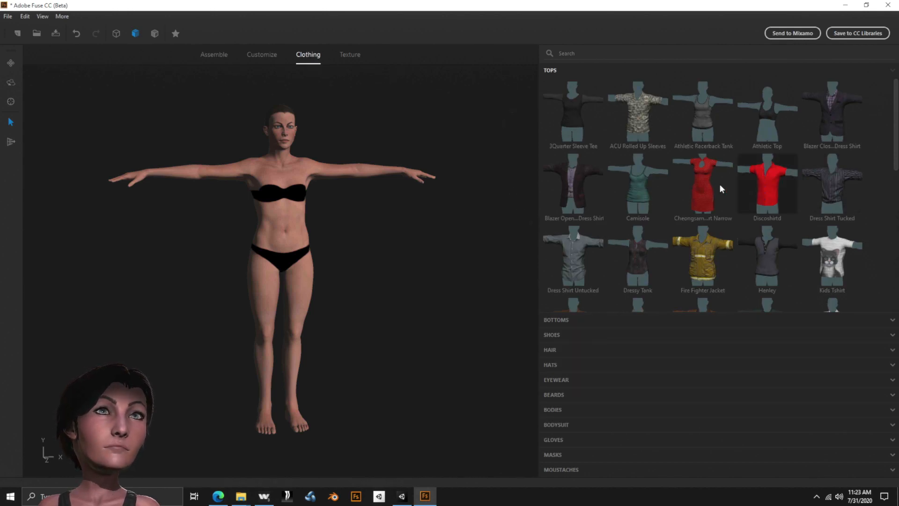
{"action": "left_click", "coordinate": [637, 187]}
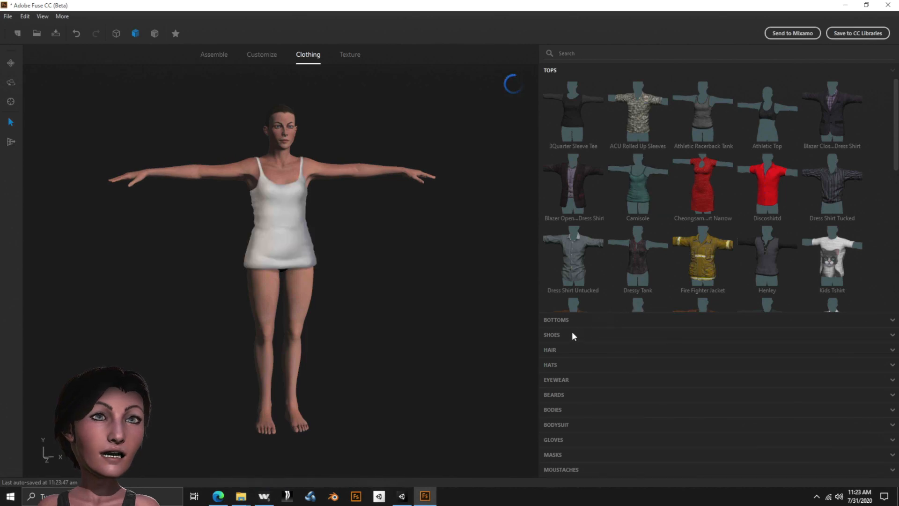
{"action": "left_click", "coordinate": [561, 320]}
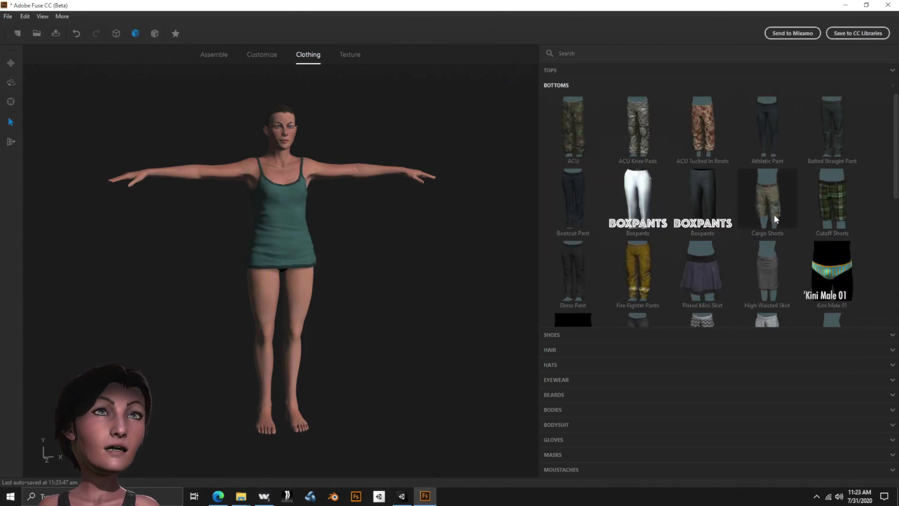
{"action": "scroll", "coordinate": [709, 219], "scroll_direction": "down", "scroll_amount": 2}
{"action": "scroll", "coordinate": [645, 260], "scroll_direction": "down", "scroll_amount": 2}
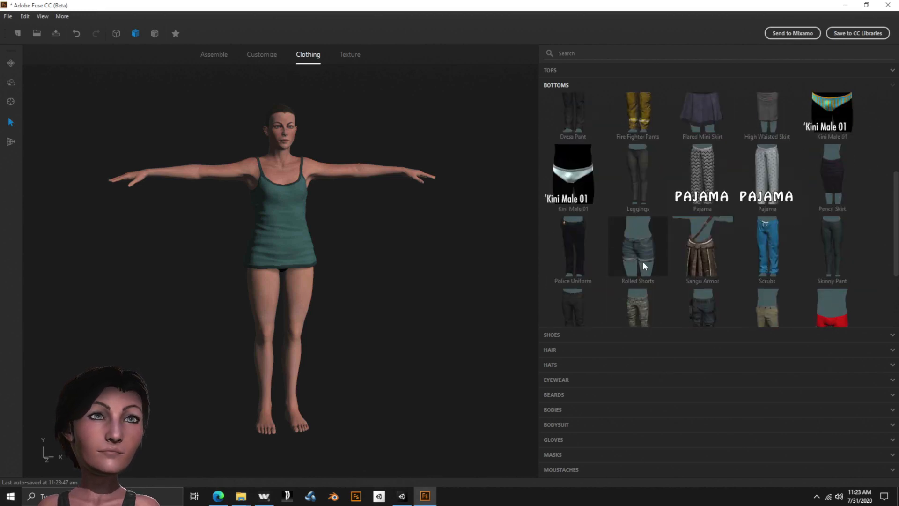
{"action": "left_click", "coordinate": [643, 260]}
- Add the Canvas Shoe and Alpha Medium Hair with Bangs, and show the character with its wireframe overlaid
{"action": "left_click", "coordinate": [566, 334]}
{"action": "left_click", "coordinate": [702, 138]}
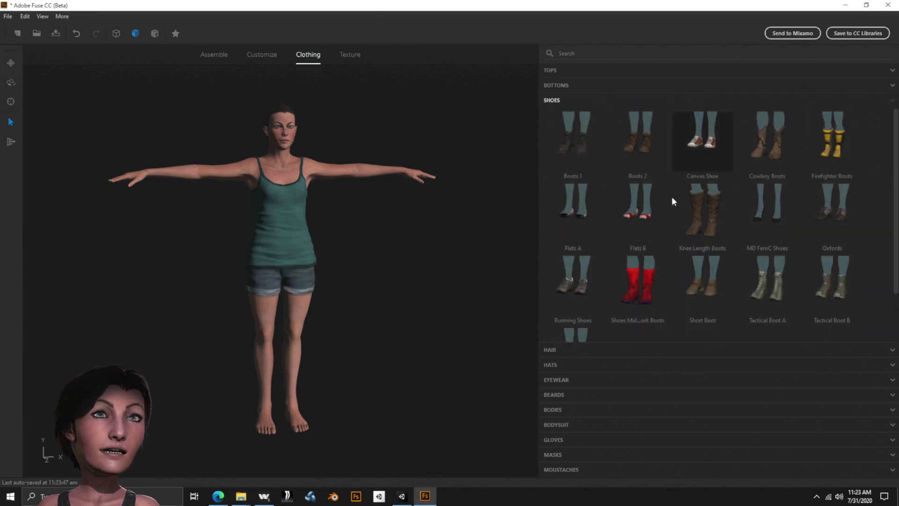
{"action": "left_click", "coordinate": [549, 350]}
{"action": "left_click", "coordinate": [631, 238]}
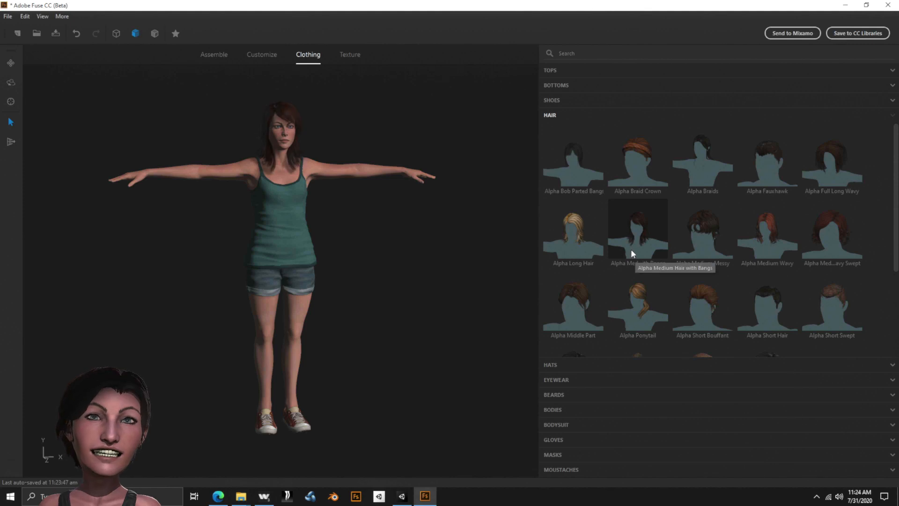
{"action": "left_click", "coordinate": [155, 33]}
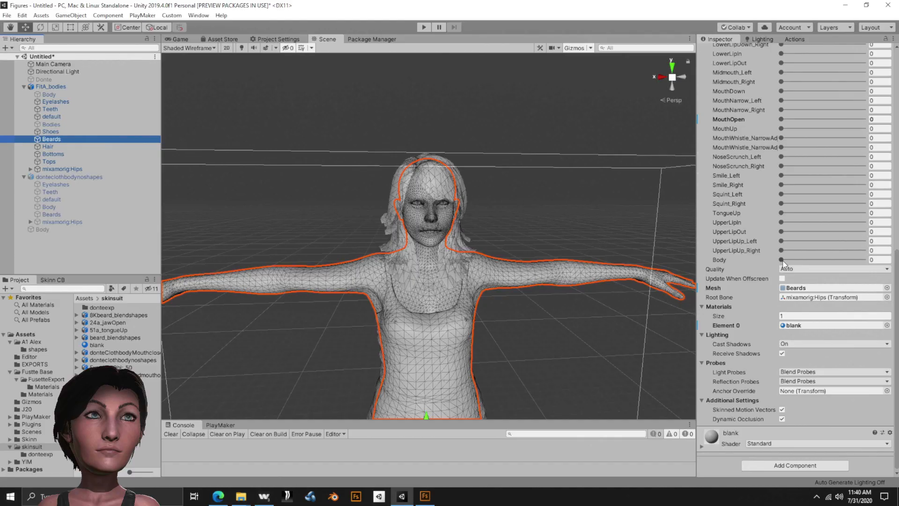
- In Unity, test the Body blend shape on the Beards mesh of FitA_bodies by raising it slightly
{"action": "mouse_move", "coordinate": [782, 260]}
{"action": "left_mouse_down"}
{"action": "mouse_move", "coordinate": [875, 257]}
{"action": "mouse_move", "coordinate": [775, 260]}
{"action": "mouse_move", "coordinate": [791, 257]}
{"action": "left_mouse_up"}
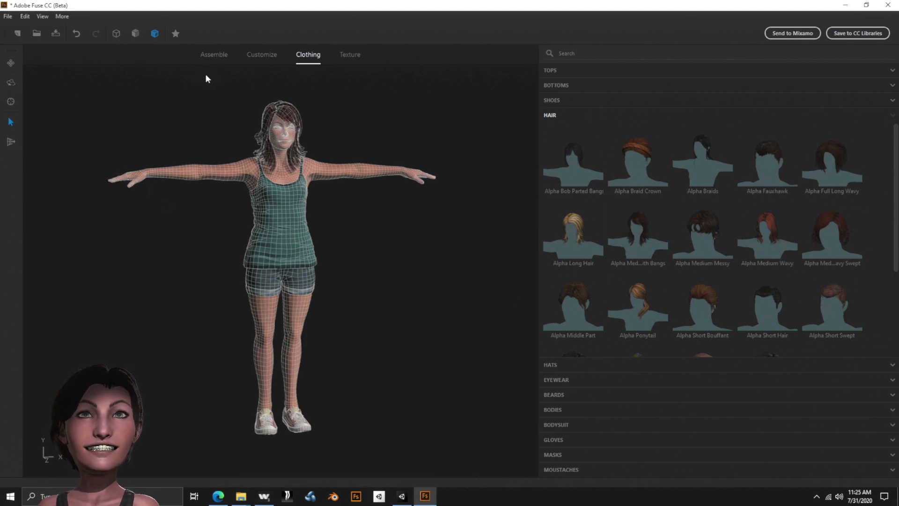
- Back in Adobe Fuse, look through the available head parts in the assembly library and the file commands
{"action": "left_click", "coordinate": [203, 55]}
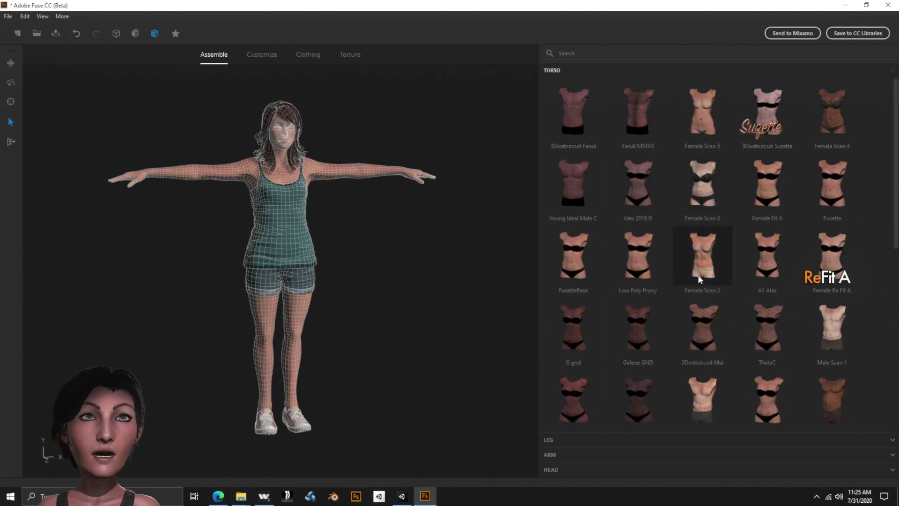
{"action": "left_click", "coordinate": [551, 469]}
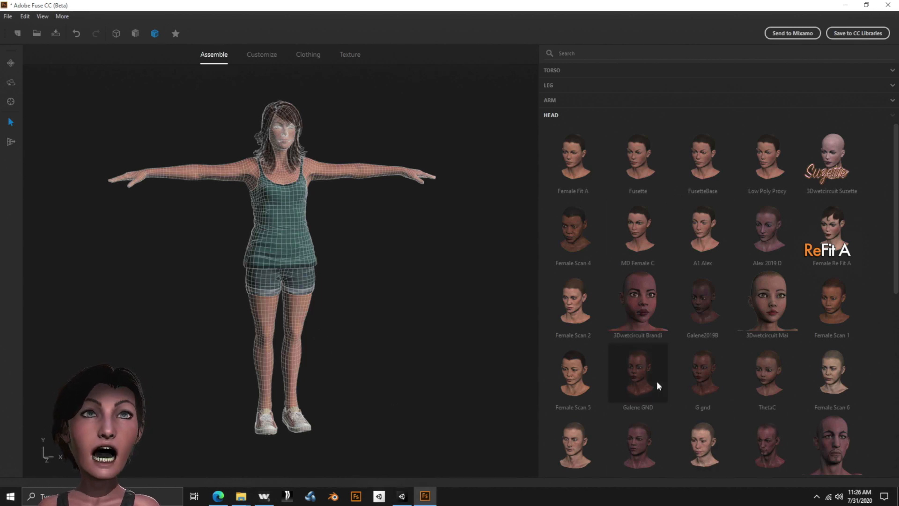
{"action": "scroll", "coordinate": [774, 375], "scroll_direction": "down", "scroll_amount": 3}
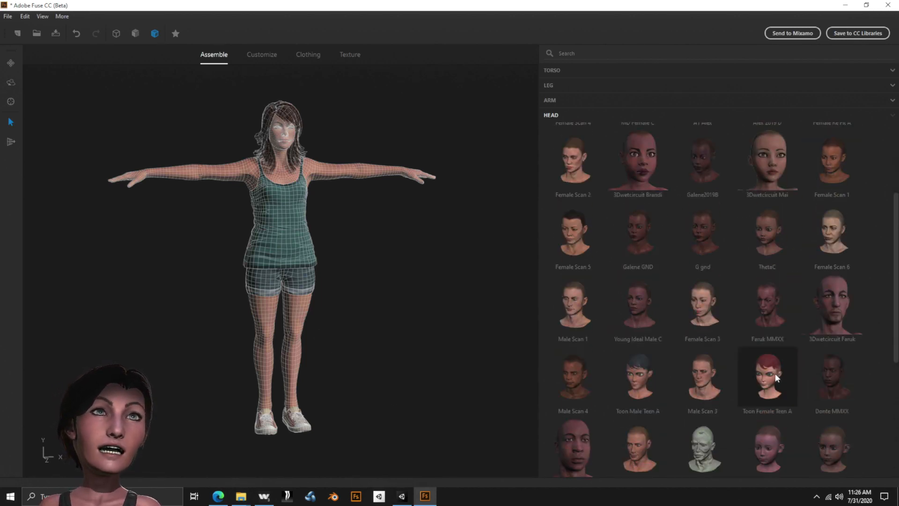
{"action": "scroll", "coordinate": [655, 389], "scroll_direction": "down", "scroll_amount": 2}
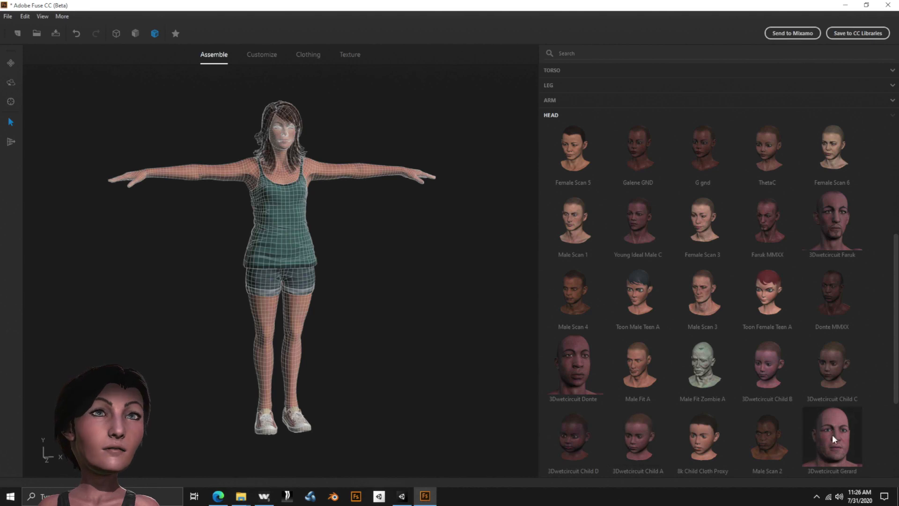
{"action": "scroll", "coordinate": [709, 323], "scroll_direction": "up", "scroll_amount": 5}
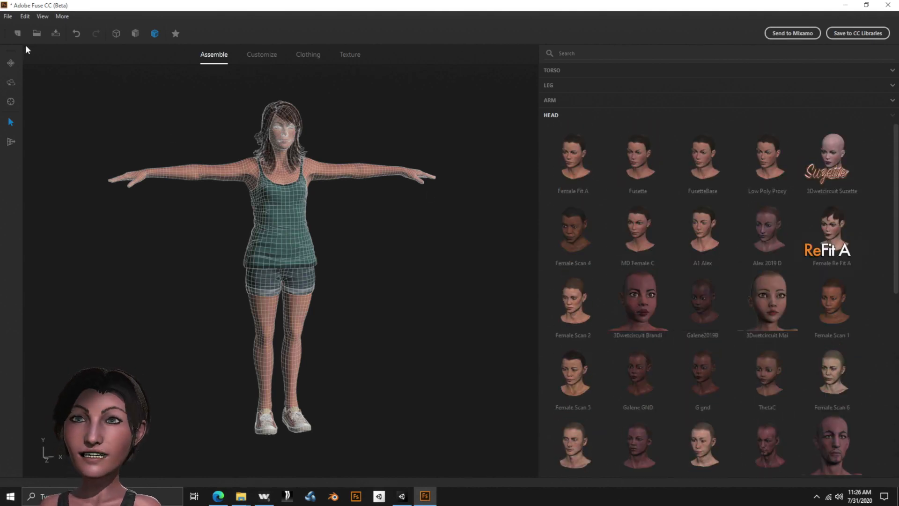
{"action": "left_click", "coordinate": [7, 17]}
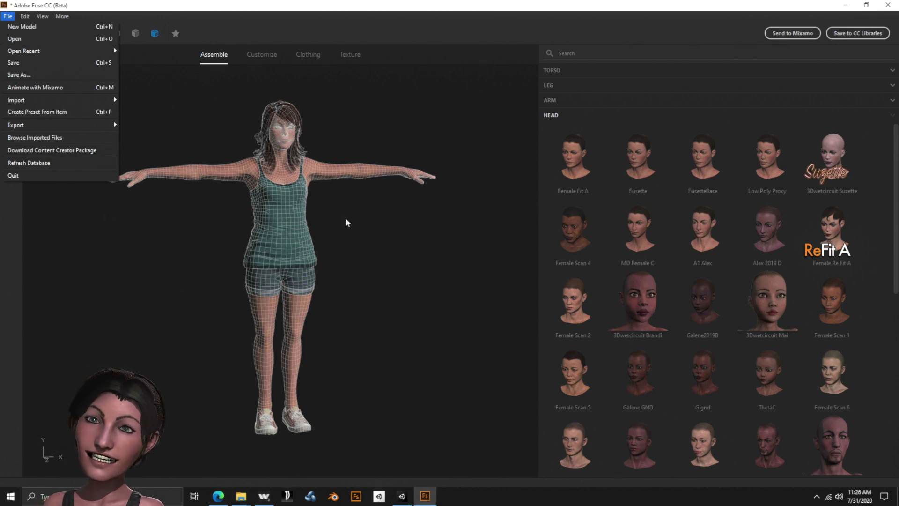
{"action": "left_click", "coordinate": [162, 278]}
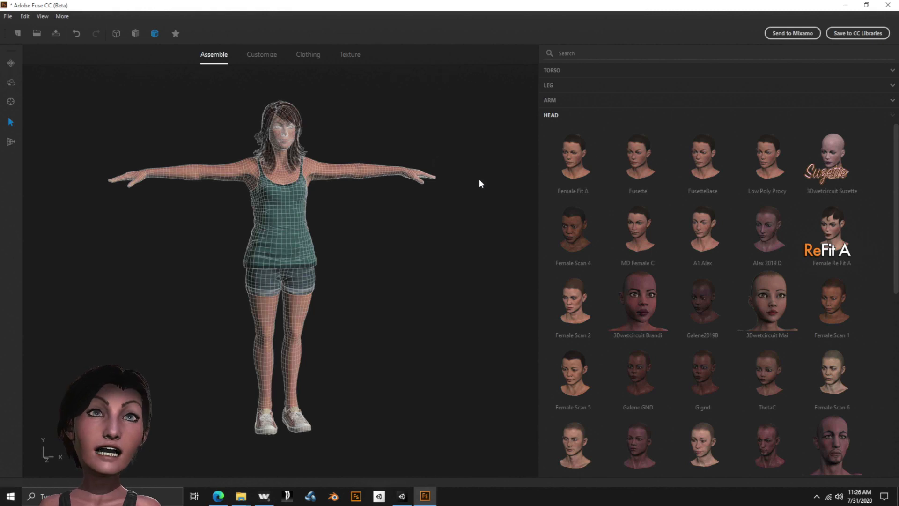
- Add the Fusette Cloth Body from the Bodies clothing category to the character
{"action": "left_click", "coordinate": [316, 56]}
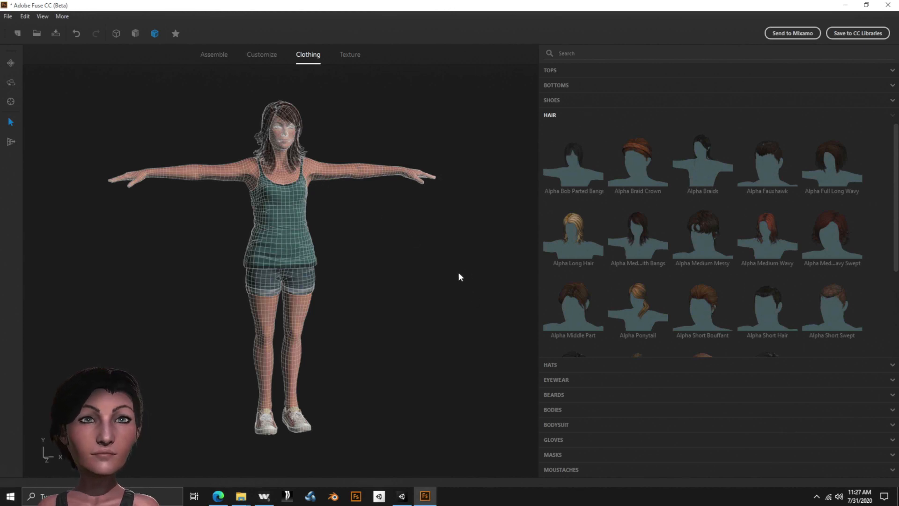
{"action": "left_click", "coordinate": [557, 408]}
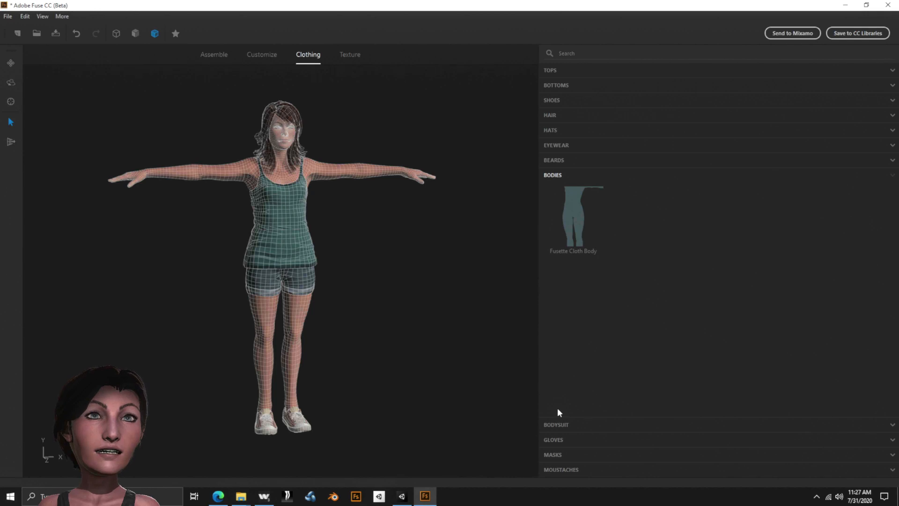
{"action": "left_click", "coordinate": [576, 210]}
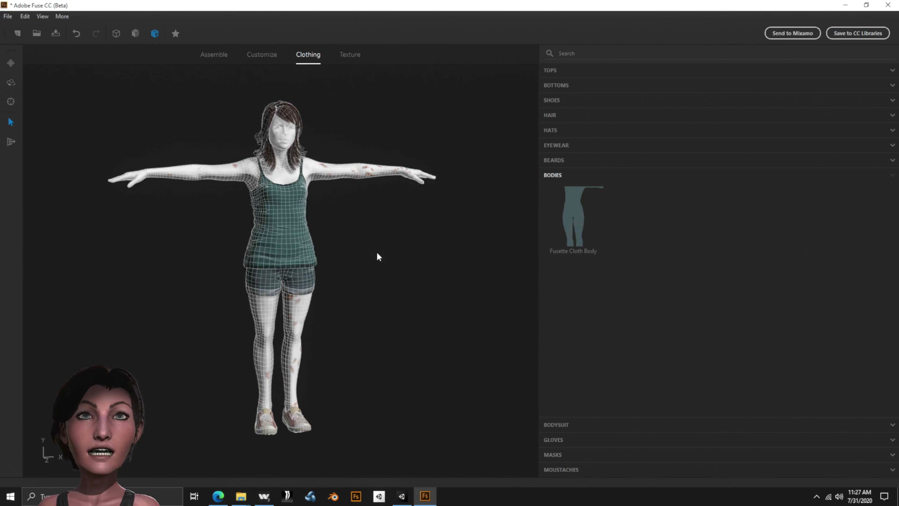
- Examine up close how the cloth body overlaps the skin on the face, shoulders and arms
{"action": "scroll", "coordinate": [376, 366], "scroll_direction": "up", "scroll_amount": 2}
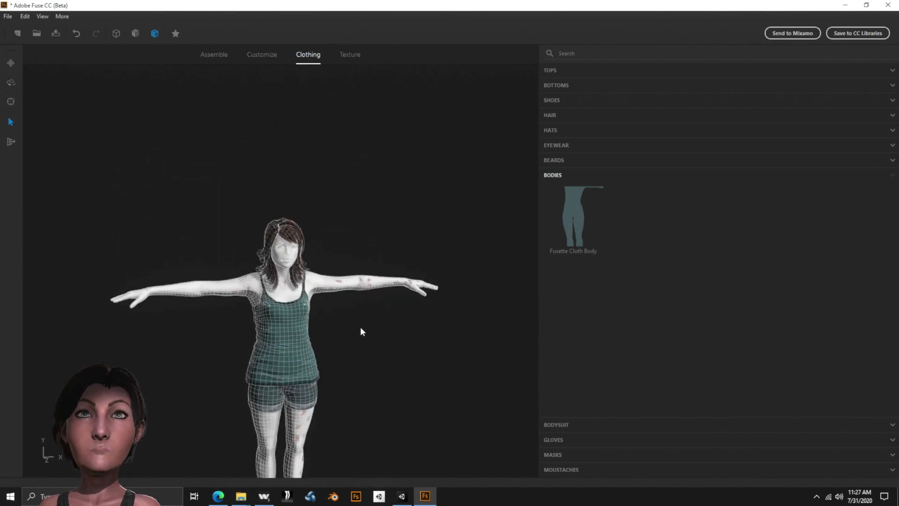
{"action": "scroll", "coordinate": [362, 326], "scroll_direction": "up", "scroll_amount": 4}
{"action": "scroll", "coordinate": [363, 324], "scroll_direction": "up", "scroll_amount": 3}
{"action": "scroll", "coordinate": [364, 325], "scroll_direction": "up", "scroll_amount": 3}
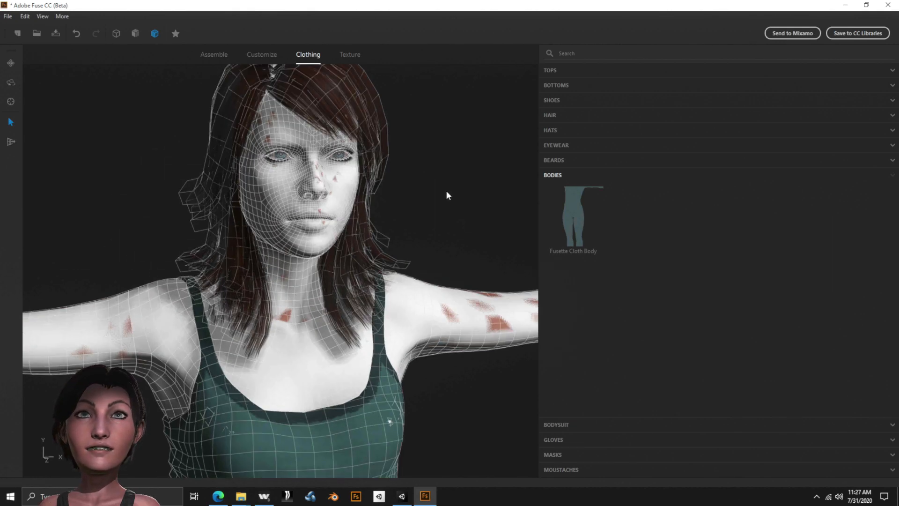
{"action": "mouse_move", "coordinate": [457, 188]}
{"action": "left_mouse_down"}
{"action": "mouse_move", "coordinate": [409, 186]}
{"action": "mouse_move", "coordinate": [477, 174]}
{"action": "mouse_move", "coordinate": [487, 187]}
{"action": "mouse_move", "coordinate": [470, 193]}
{"action": "left_mouse_up"}
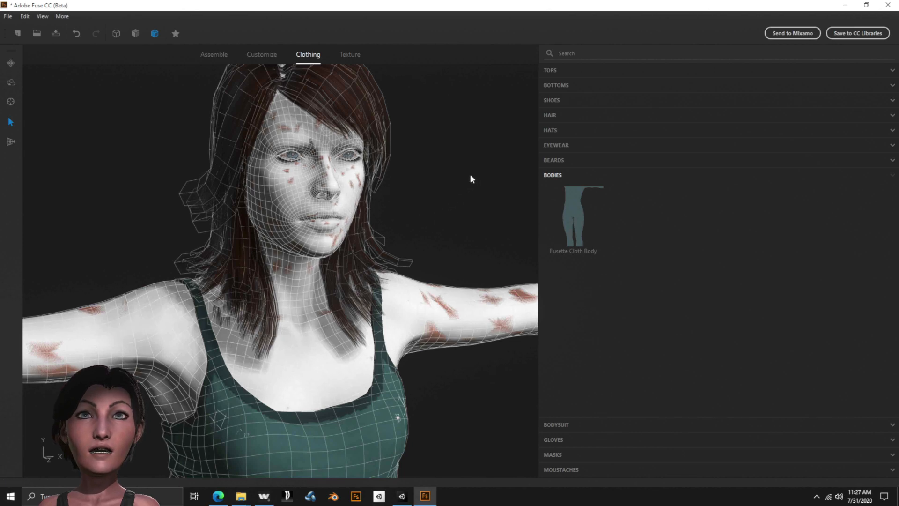
{"action": "left_click_drag", "start_coordinate": [470, 179], "coordinate": [426, 218]}
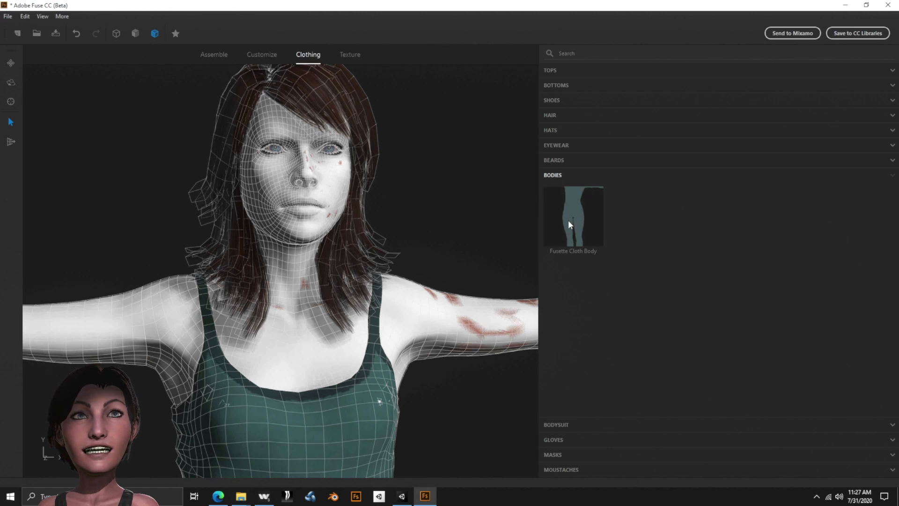
- Choose the Fusette Cloth Body from the Beards clothing category for the character
{"action": "left_click", "coordinate": [595, 226]}
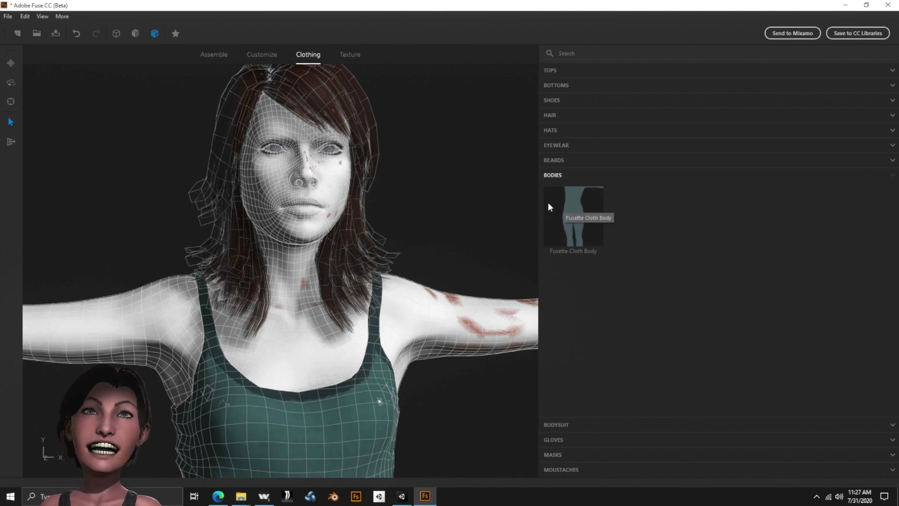
{"action": "left_click", "coordinate": [557, 160]}
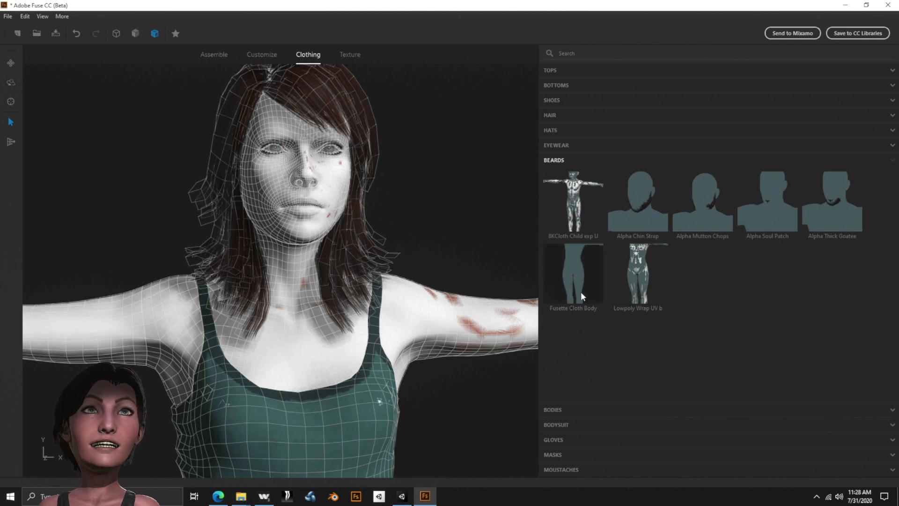
{"action": "left_click", "coordinate": [574, 263]}
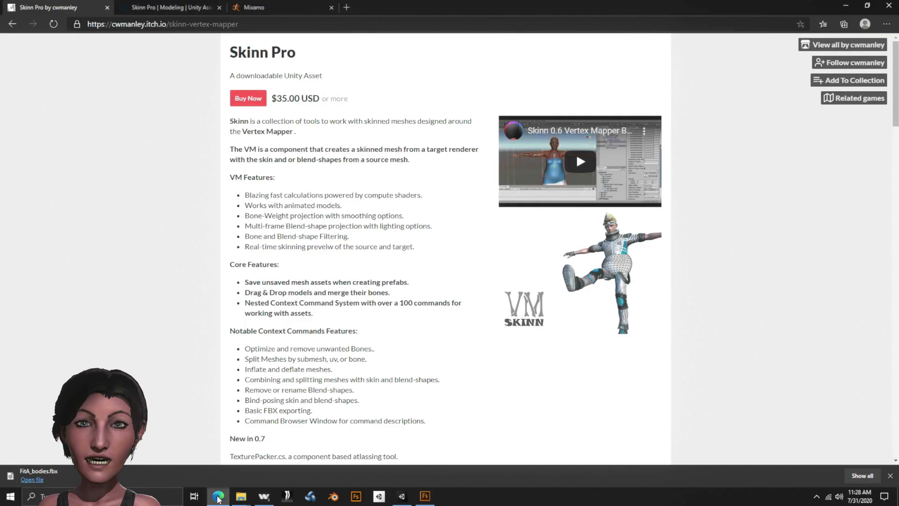
- Switch to Mixamo in the browser and examine the uploaded FITA_BODIES character up close
{"action": "left_click", "coordinate": [218, 497]}
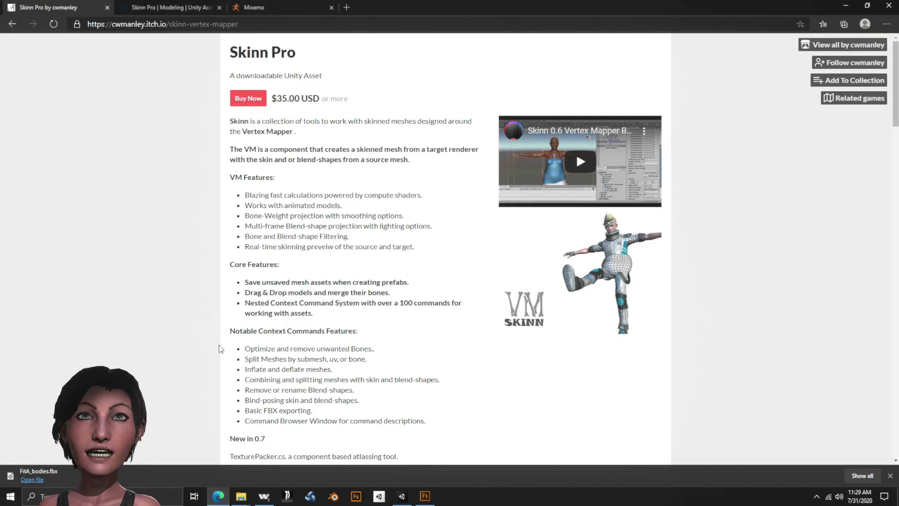
{"action": "left_click", "coordinate": [265, 7]}
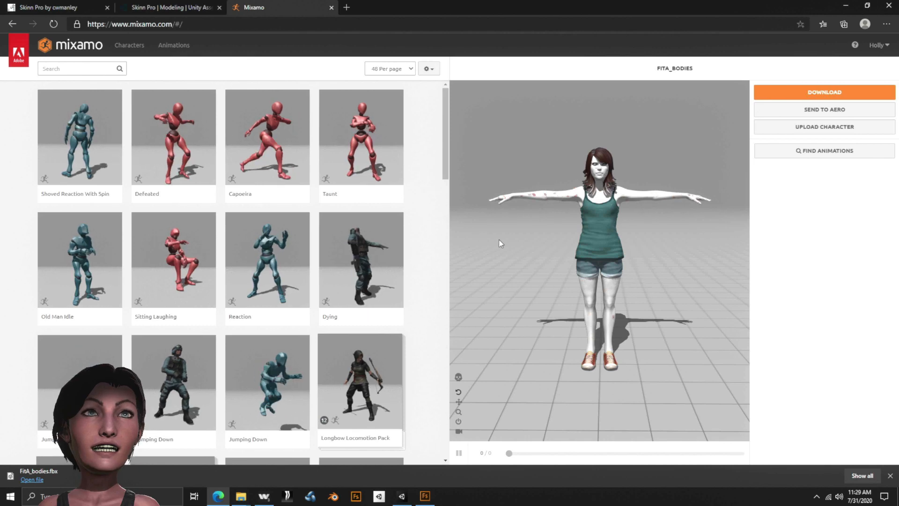
{"action": "left_click_drag", "start_coordinate": [498, 240], "coordinate": [526, 207]}
{"action": "scroll", "coordinate": [532, 231], "scroll_direction": "up", "scroll_amount": 5}
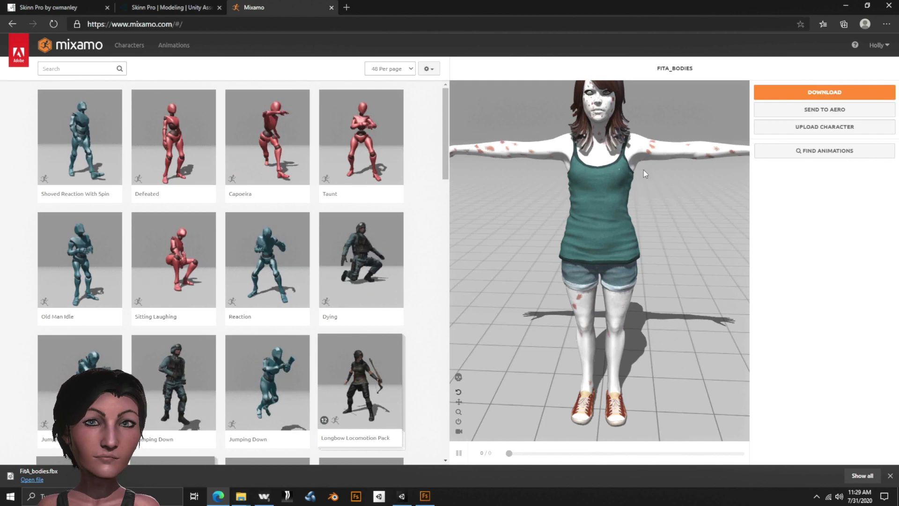
- Configure the character's download settings with the FBX(.fbx) format and Original Pose(.fbx)
{"action": "left_click", "coordinate": [842, 93]}
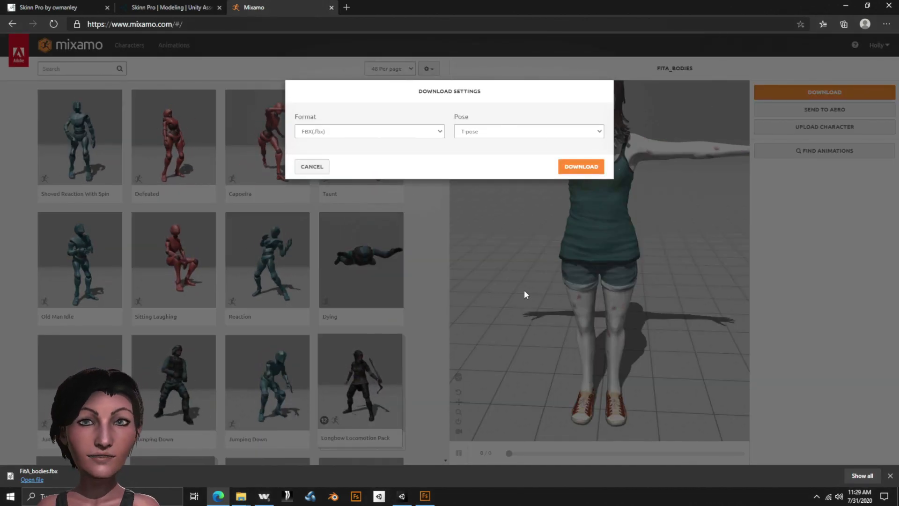
{"action": "left_click", "coordinate": [406, 132]}
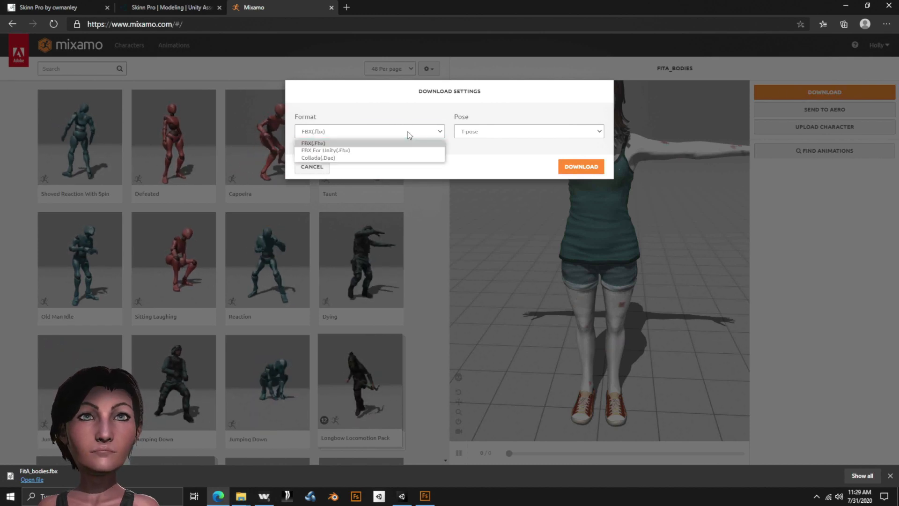
{"action": "left_click", "coordinate": [328, 143]}
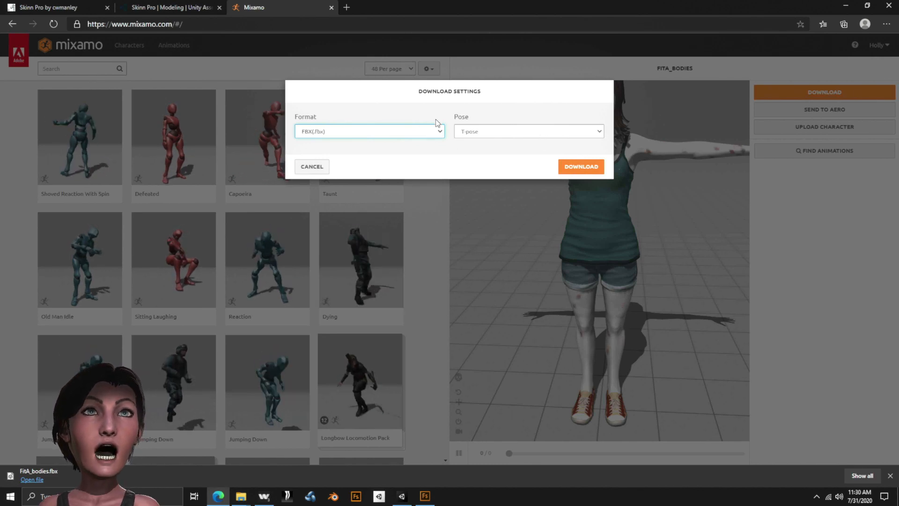
{"action": "left_click", "coordinate": [496, 133]}
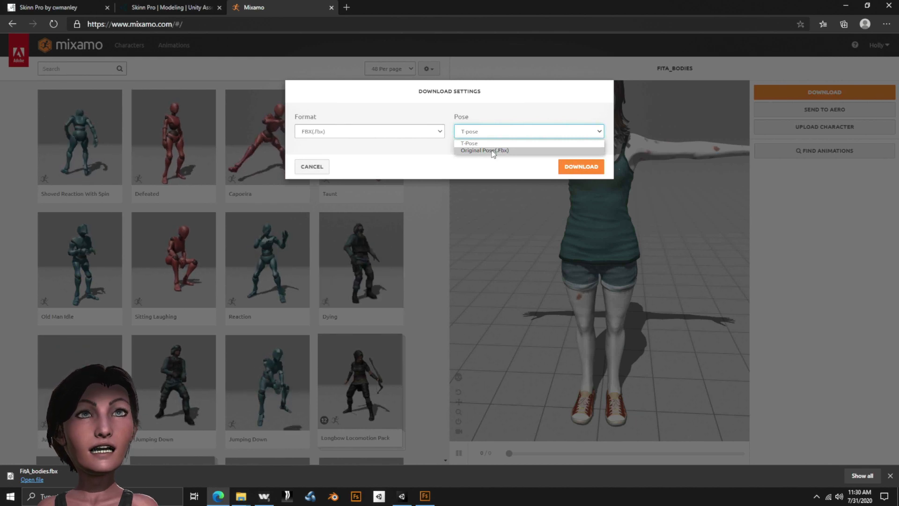
{"action": "left_click", "coordinate": [495, 150]}
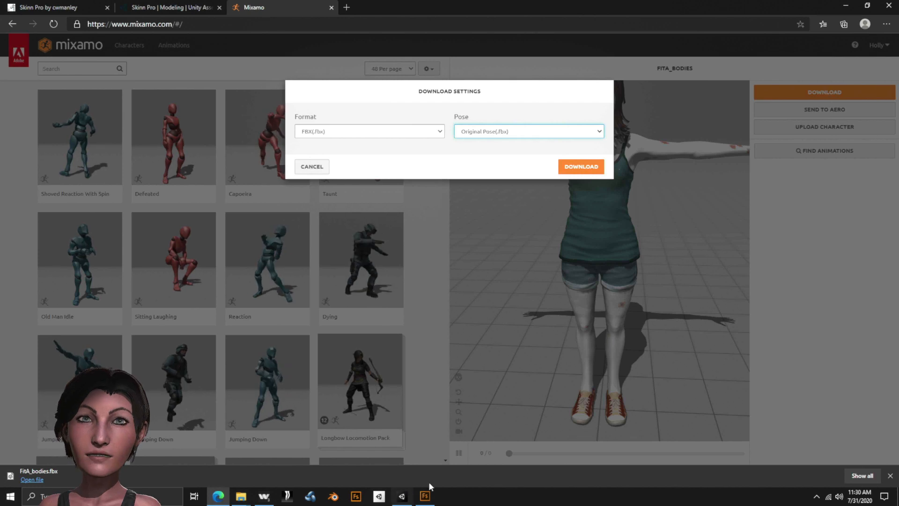
- Switch to Unity and add the FitA_bodies model from the Fustte Base folder to the open scene
{"action": "left_click", "coordinate": [399, 498]}
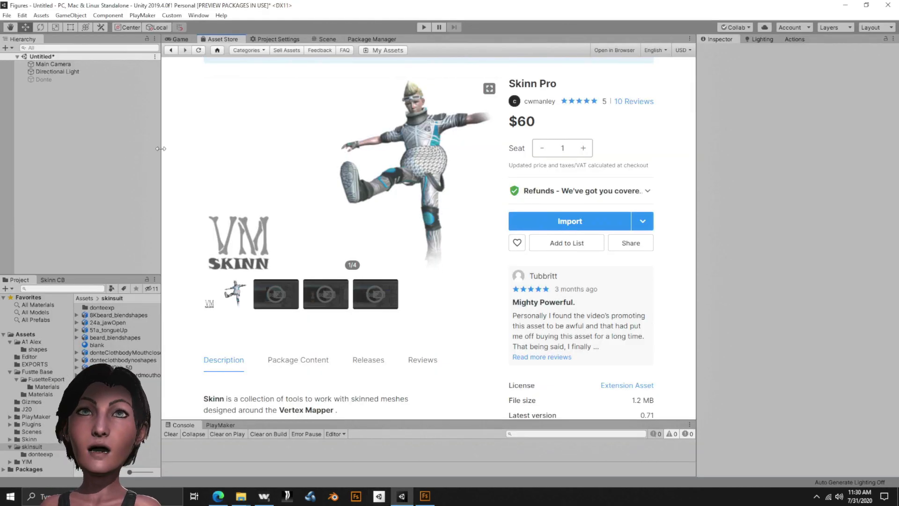
{"action": "left_click", "coordinate": [328, 39]}
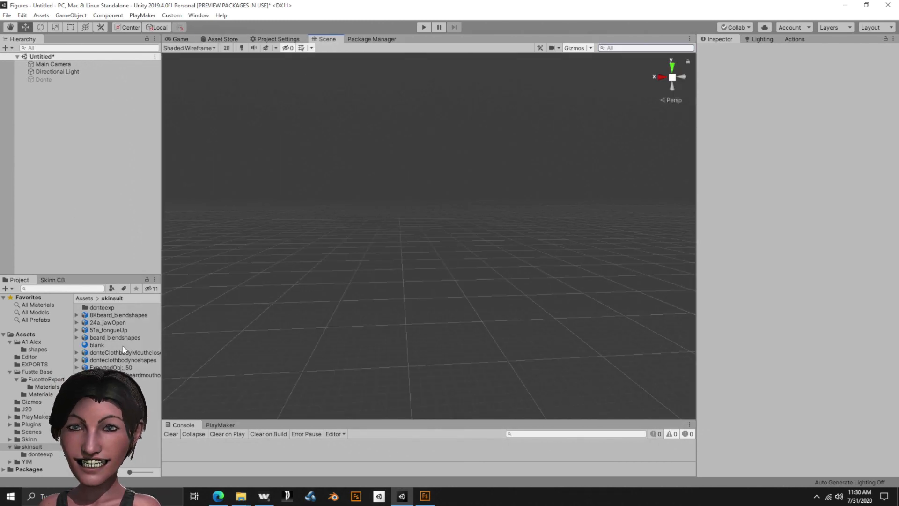
{"action": "left_click", "coordinate": [35, 372]}
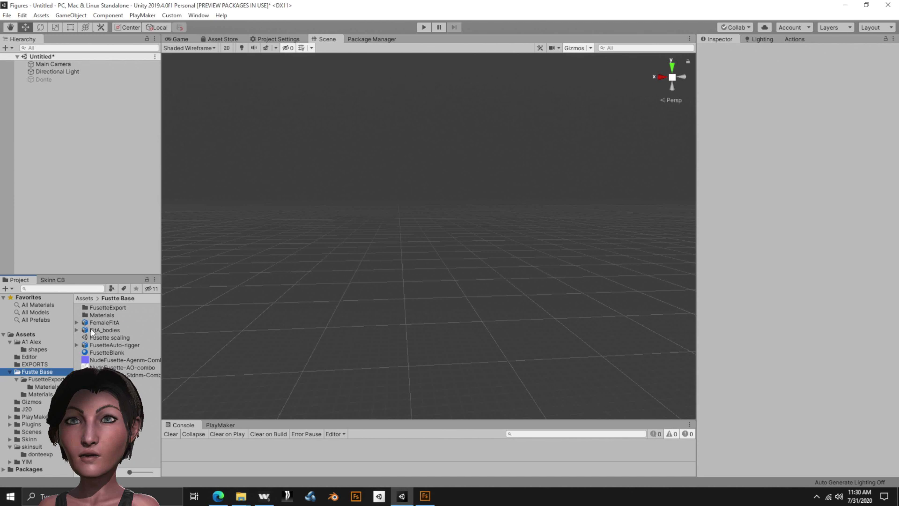
{"action": "left_click_drag", "start_coordinate": [91, 328], "coordinate": [55, 198]}
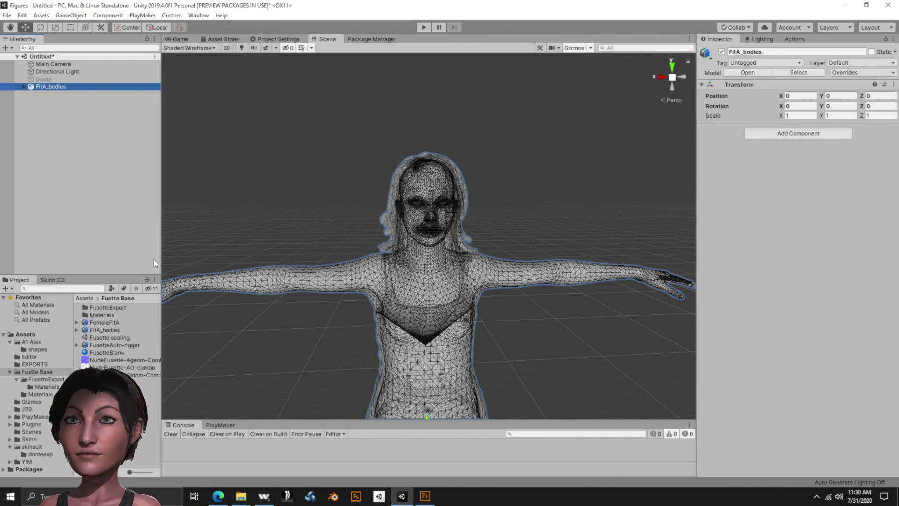
- Assign the blank material from the skinsuit folder to all FitA_bodies meshes from Body through Tops
{"action": "left_click", "coordinate": [24, 87]}
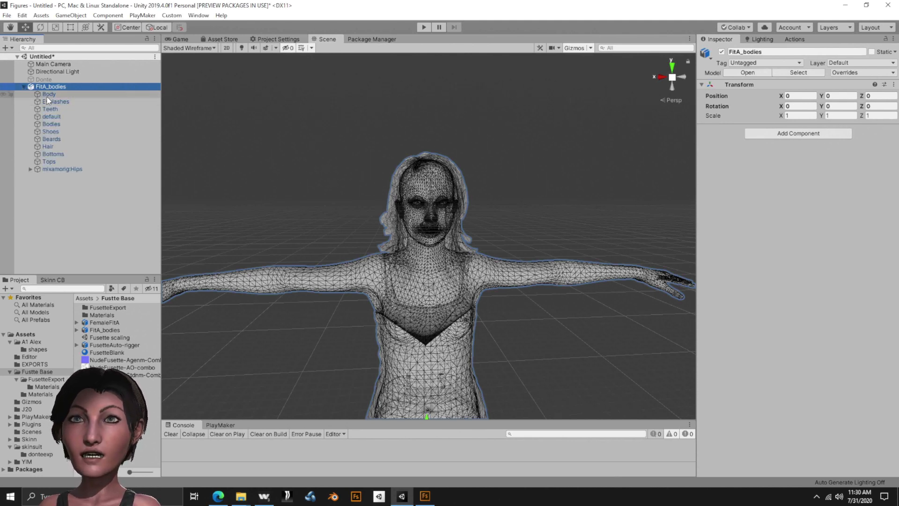
{"action": "left_click", "coordinate": [45, 94]}
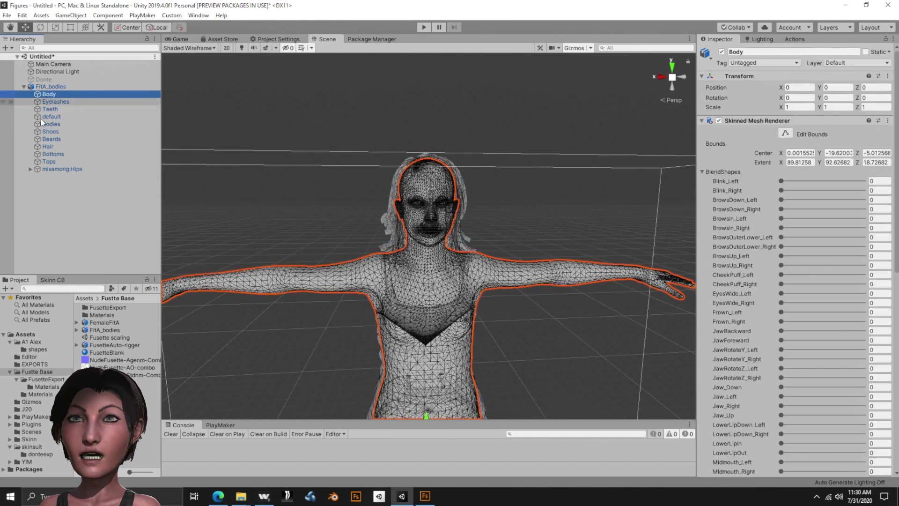
{"action": "left_click", "coordinate": [49, 162], "text": "shift"}
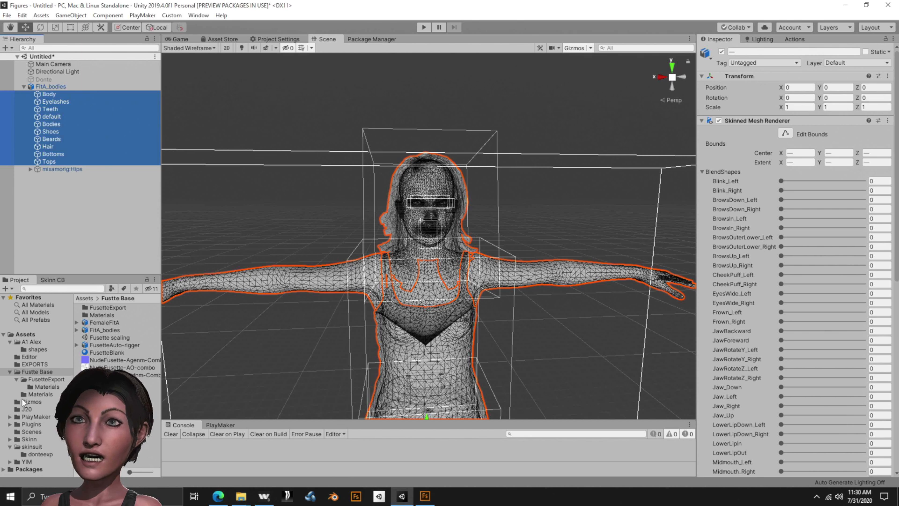
{"action": "left_click", "coordinate": [34, 447]}
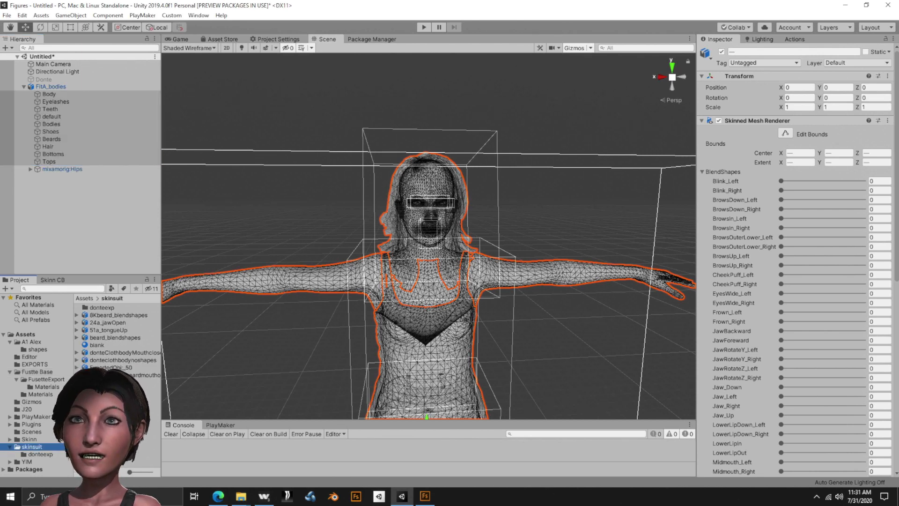
{"action": "mouse_move", "coordinate": [89, 346]}
{"action": "left_mouse_down"}
{"action": "mouse_move", "coordinate": [103, 234]}
{"action": "mouse_move", "coordinate": [315, 231]}
{"action": "mouse_move", "coordinate": [548, 285]}
{"action": "mouse_move", "coordinate": [693, 375]}
{"action": "mouse_move", "coordinate": [781, 465]}
{"action": "mouse_move", "coordinate": [772, 482]}
{"action": "mouse_move", "coordinate": [742, 350]}
{"action": "mouse_move", "coordinate": [816, 349]}
{"action": "mouse_move", "coordinate": [810, 355]}
{"action": "left_mouse_up"}
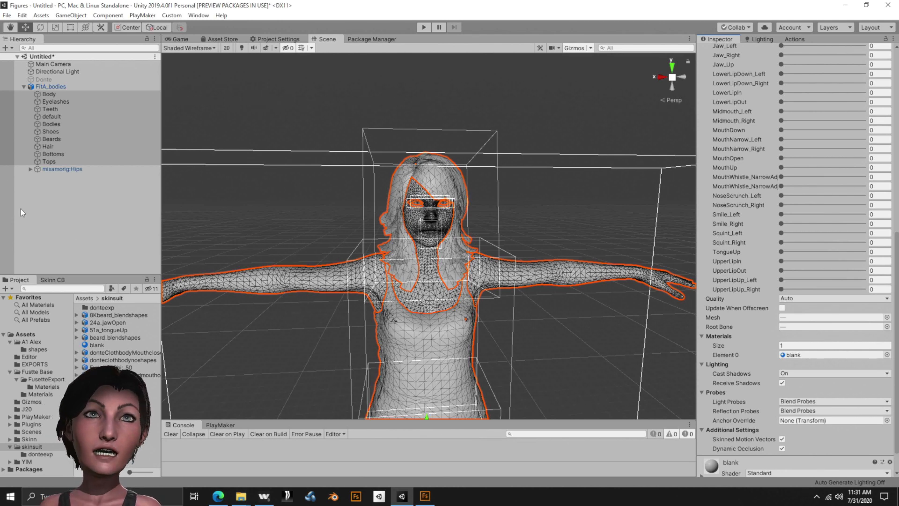
{"action": "left_click", "coordinate": [58, 228]}
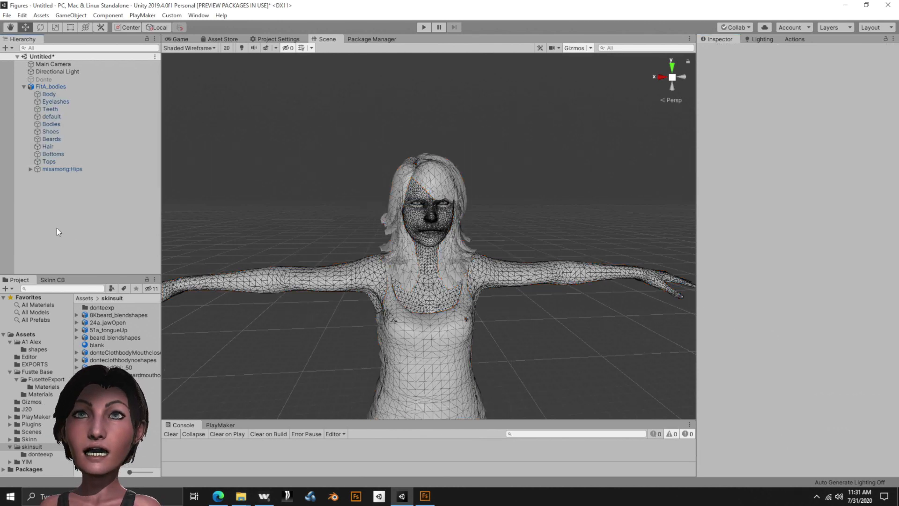
- Test the Blink_Left and MouthOpen blend shapes on the Body mesh, returning each to 0
{"action": "left_click", "coordinate": [49, 95]}
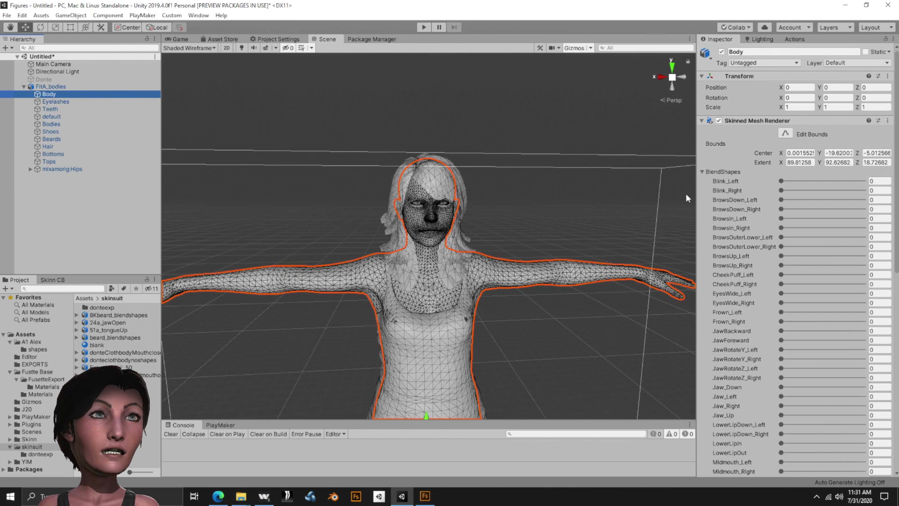
{"action": "left_click_drag", "start_coordinate": [784, 181], "coordinate": [739, 190]}
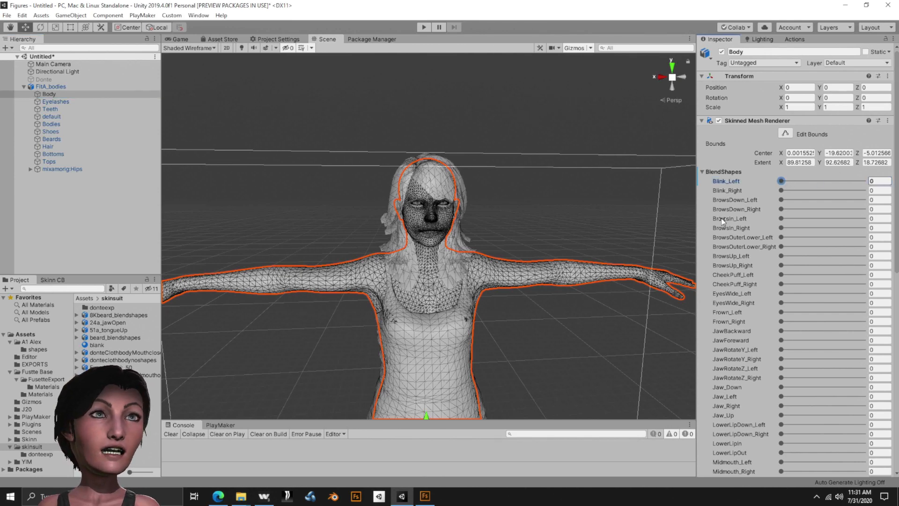
{"action": "scroll", "coordinate": [721, 218], "scroll_direction": "down", "scroll_amount": 10}
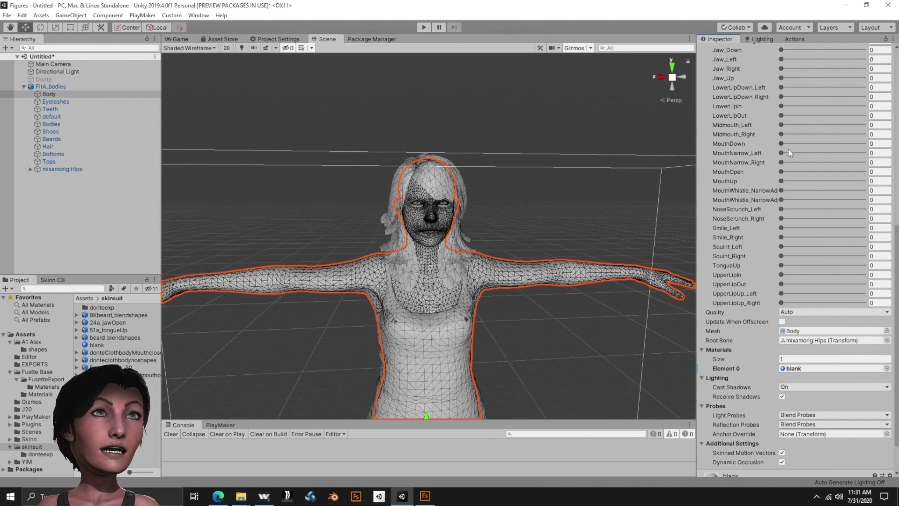
{"action": "left_click_drag", "start_coordinate": [781, 172], "coordinate": [722, 196]}
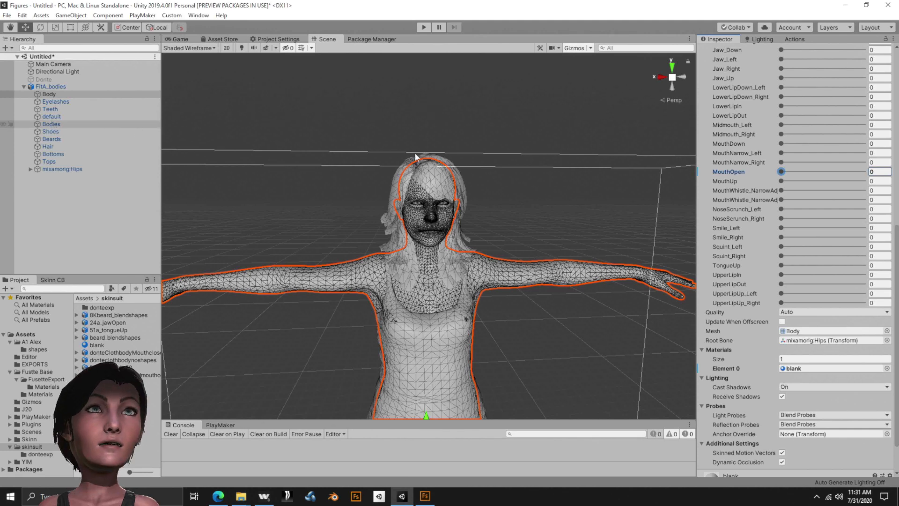
- Deactivate the Body and Bodies objects of the FitA_bodies character
{"action": "scroll", "coordinate": [730, 136], "scroll_direction": "up", "scroll_amount": 10}
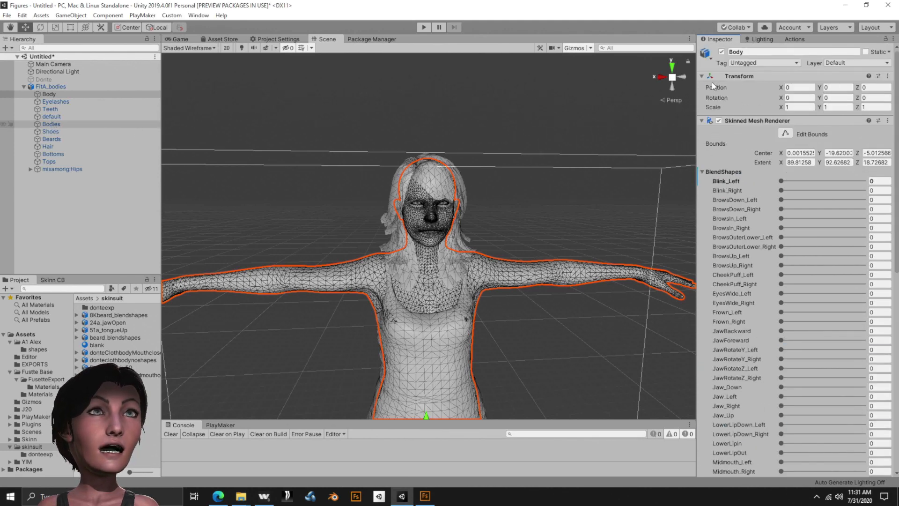
{"action": "left_click", "coordinate": [721, 52]}
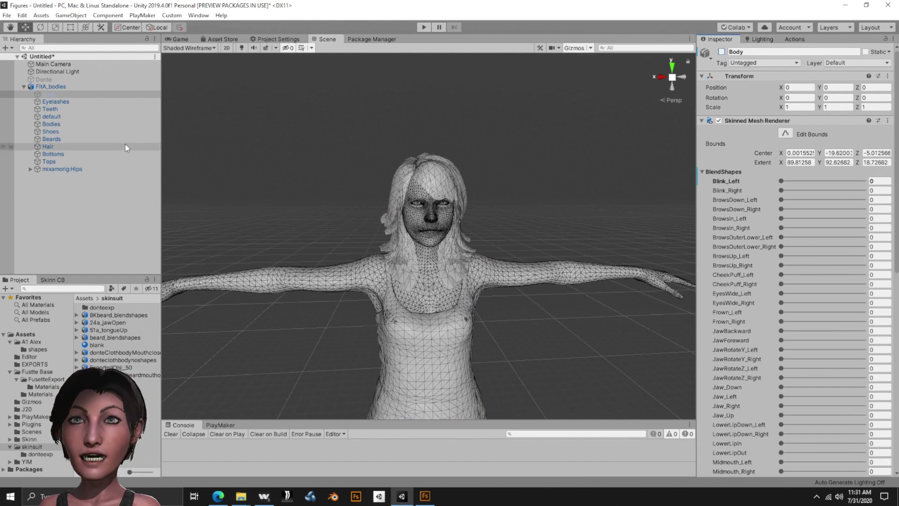
{"action": "left_click", "coordinate": [51, 124]}
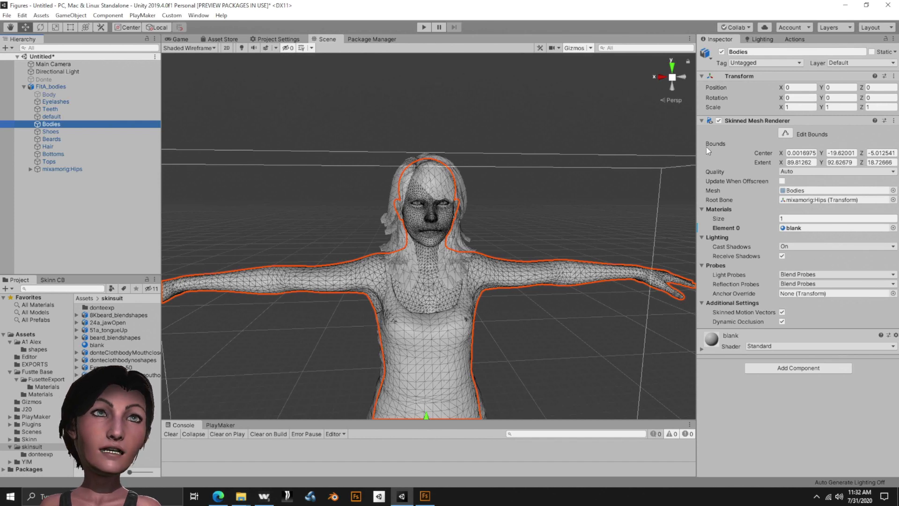
{"action": "left_click", "coordinate": [722, 52]}
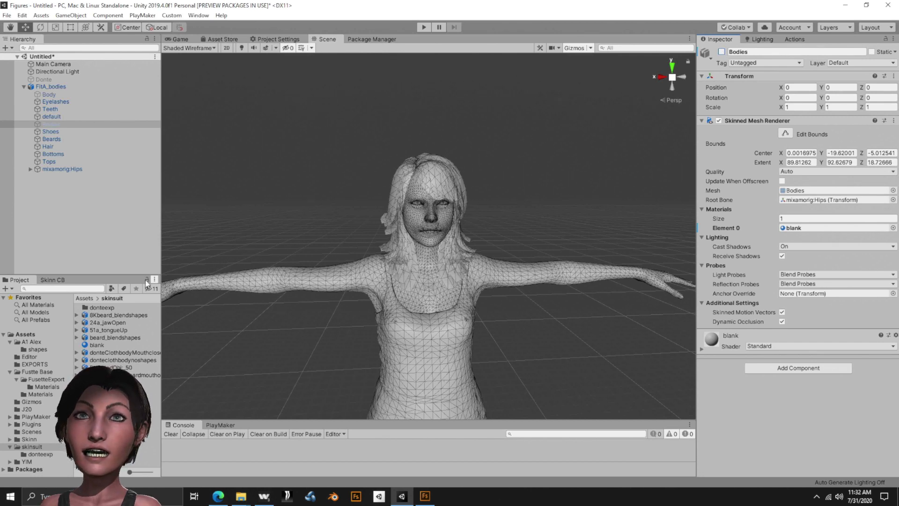
- Test the Blink_Left and MouthOpen blend shapes on the Beards mesh, returning each to 0
{"action": "left_click", "coordinate": [54, 139]}
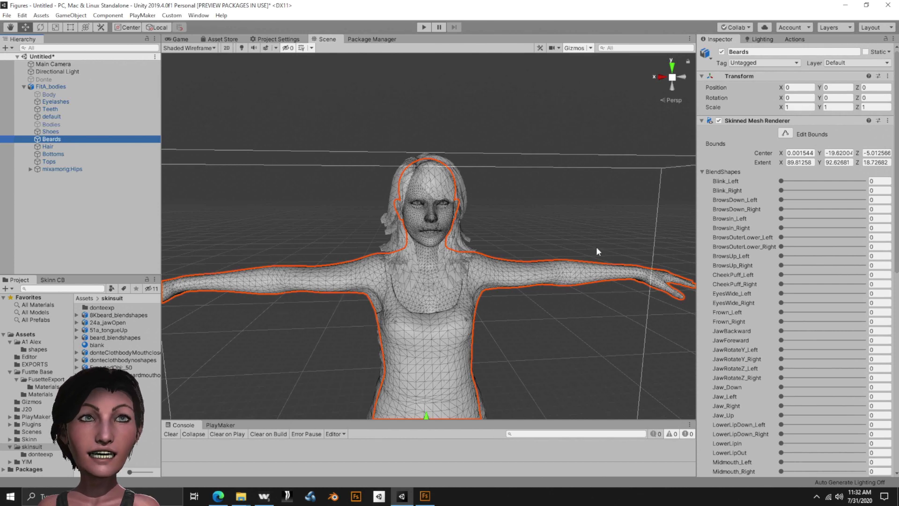
{"action": "left_click", "coordinate": [780, 181]}
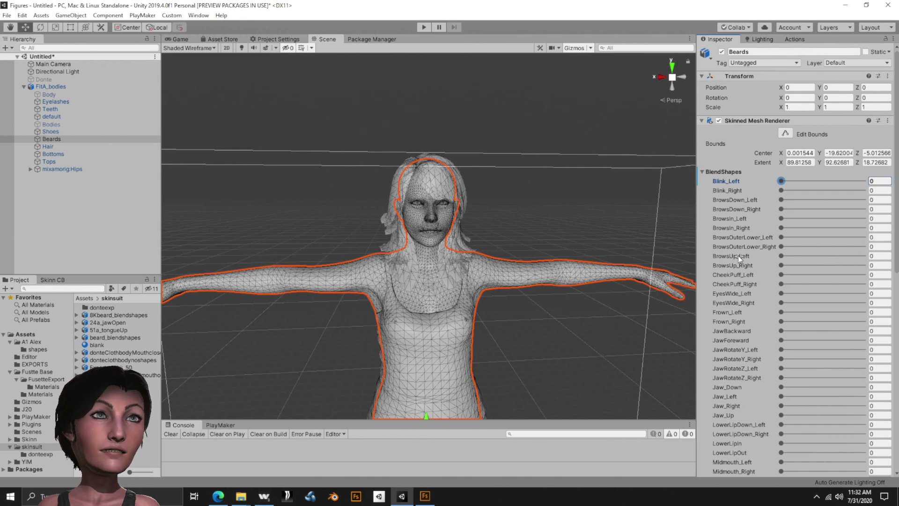
{"action": "scroll", "coordinate": [771, 298], "scroll_direction": "down", "scroll_amount": 5}
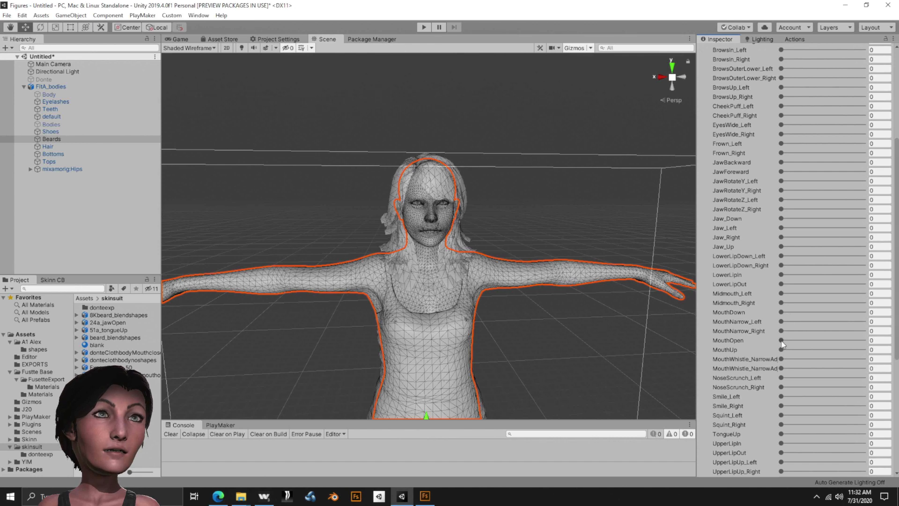
{"action": "left_click_drag", "start_coordinate": [780, 343], "coordinate": [708, 337]}
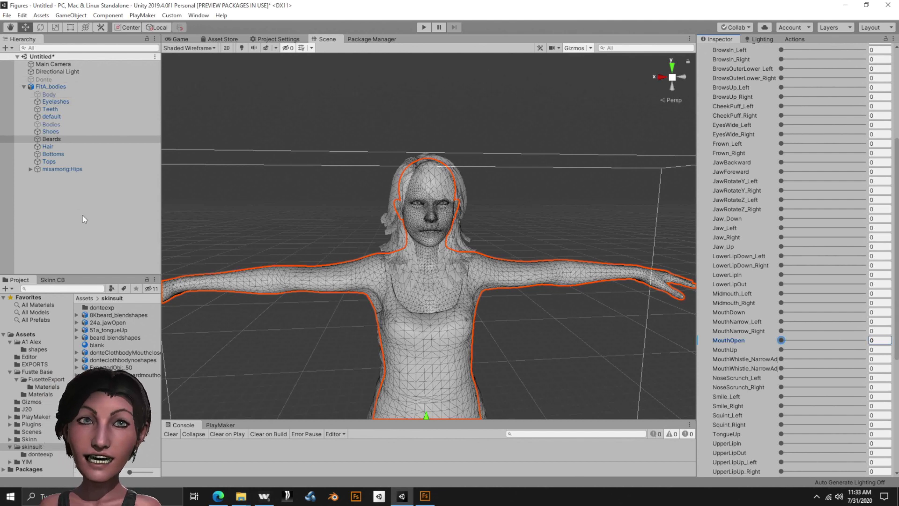
- Extract all blend shapes of the FitA_bodies Beards mesh as separate mesh objects with Skinn
{"action": "left_click", "coordinate": [53, 141]}
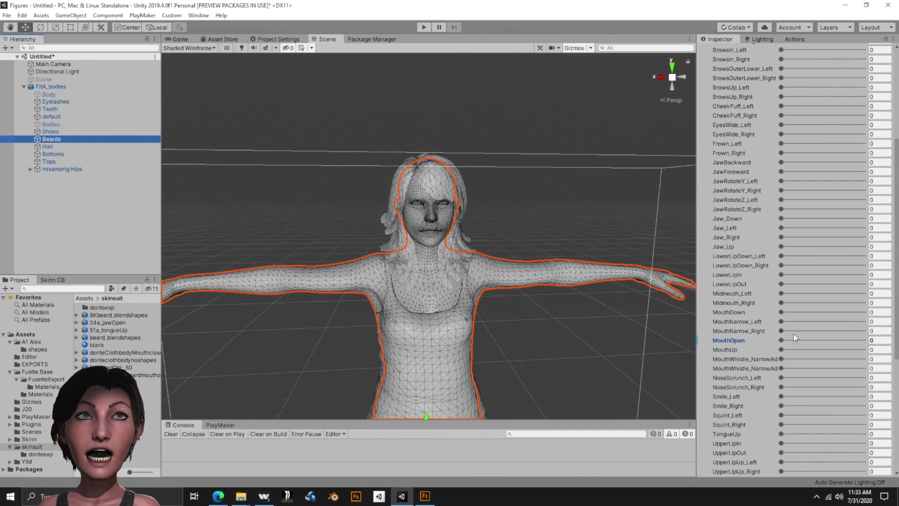
{"action": "scroll", "coordinate": [774, 300], "scroll_direction": "down", "scroll_amount": 8}
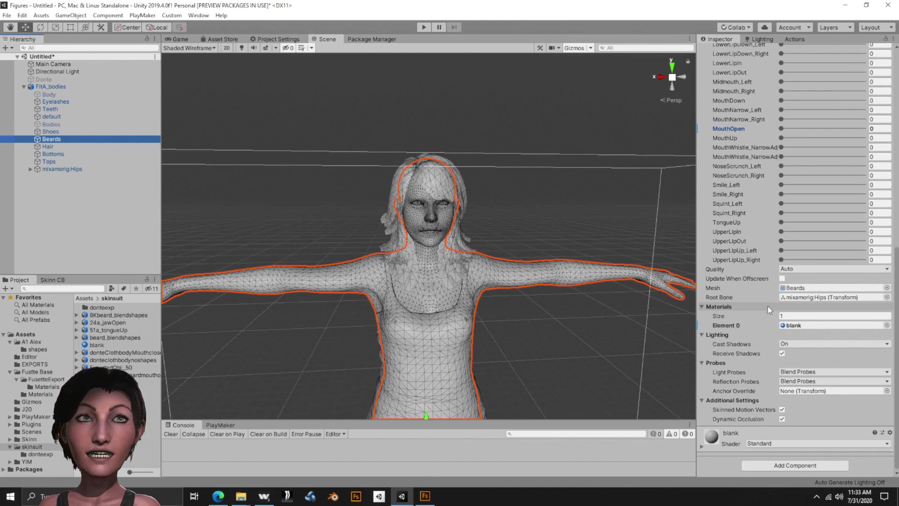
{"action": "scroll", "coordinate": [767, 304], "scroll_direction": "up", "scroll_amount": 15}
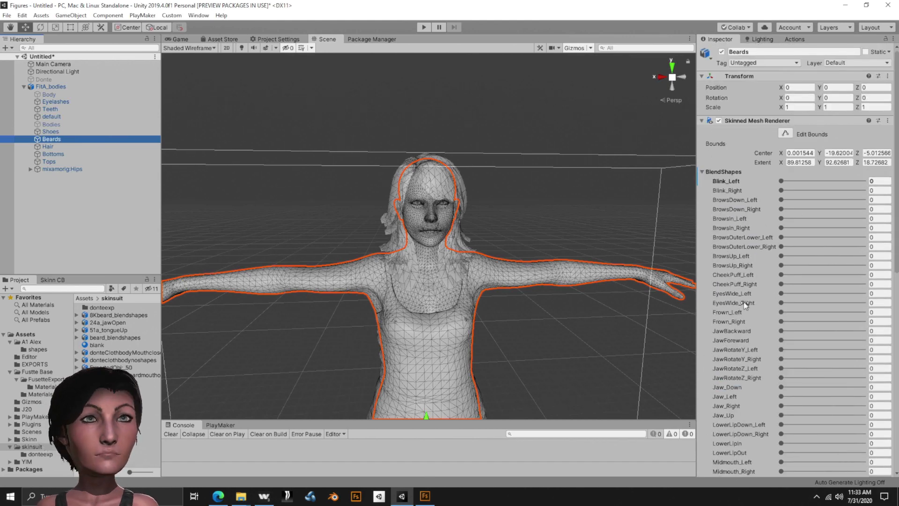
{"action": "right_click", "coordinate": [751, 123]}
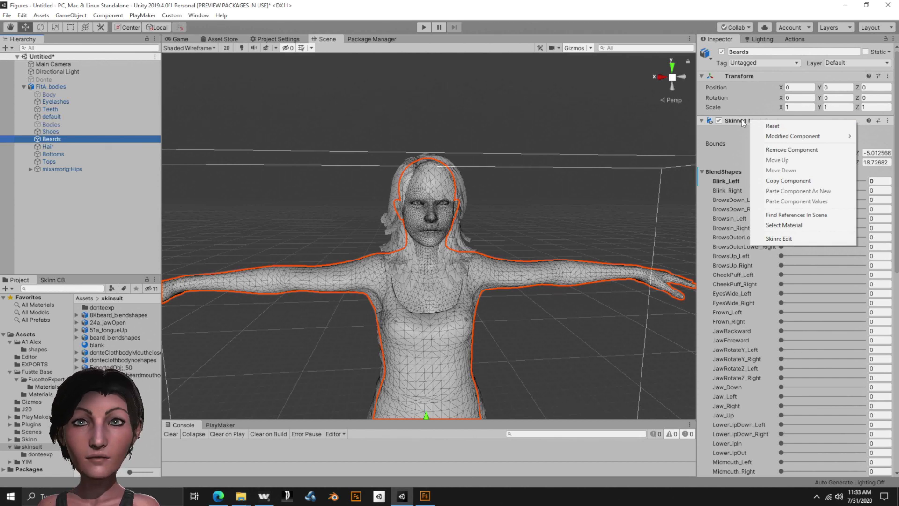
{"action": "left_click", "coordinate": [779, 239]}
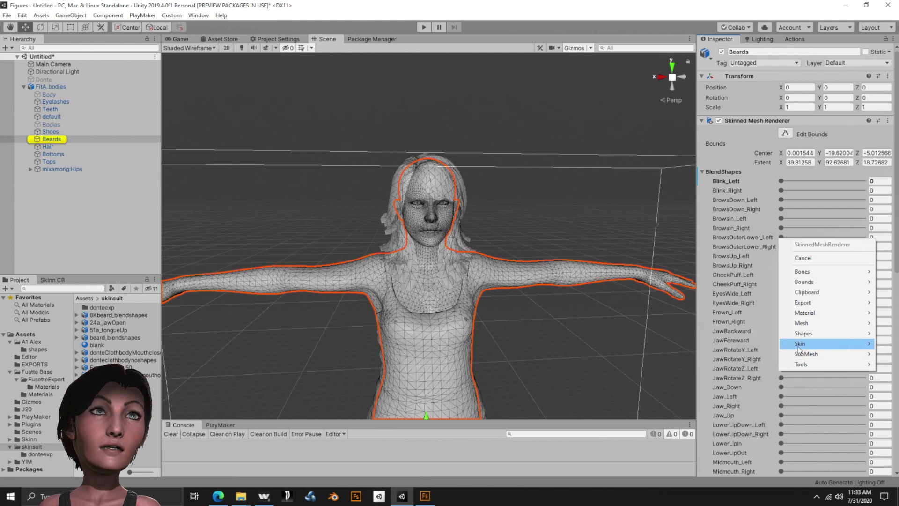
{"action": "mouse_move", "coordinate": [800, 347]}
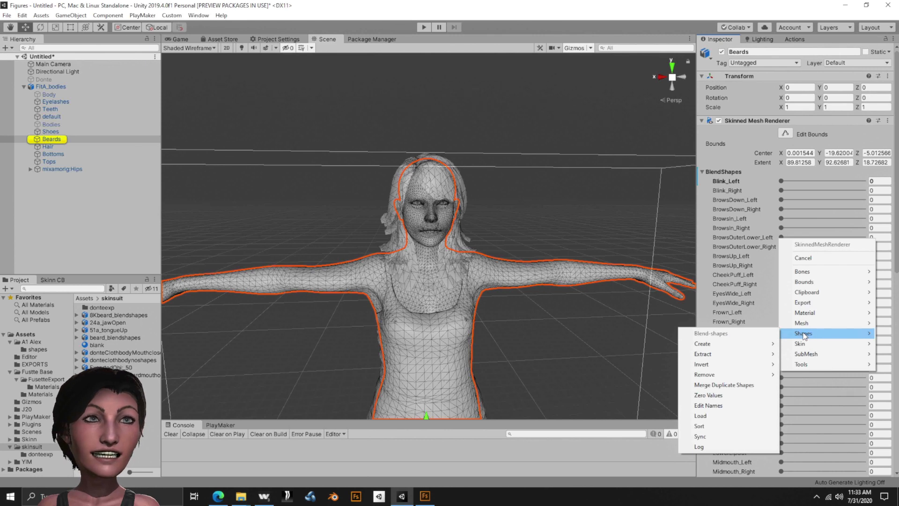
{"action": "mouse_move", "coordinate": [720, 344]}
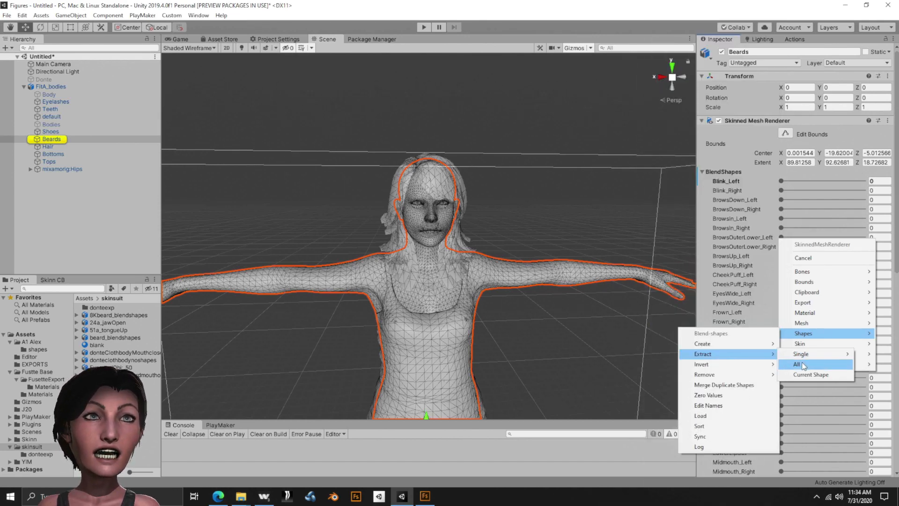
{"action": "left_click", "coordinate": [798, 364]}
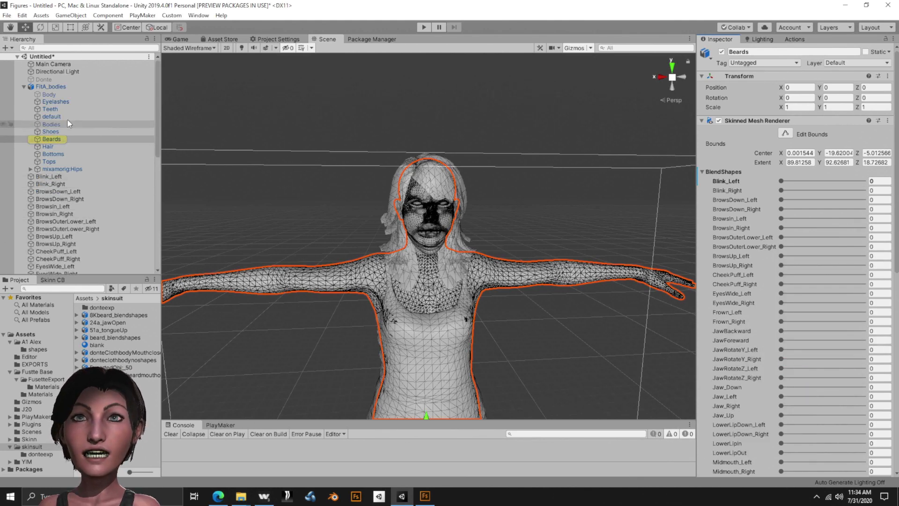
- Deactivate FitA_bodies and inspect the extracted shape meshes one by one from Blink_Left through BrowsUp_Left
{"action": "left_click", "coordinate": [51, 87]}
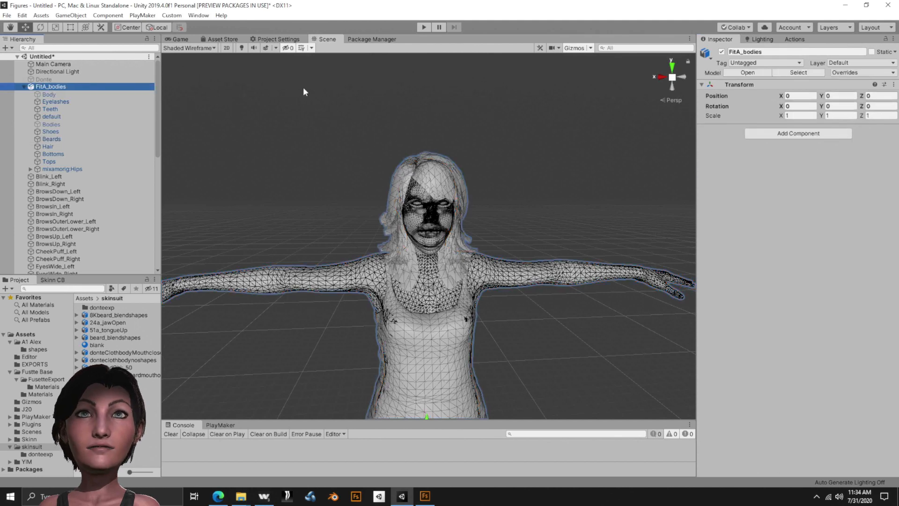
{"action": "left_click", "coordinate": [721, 52]}
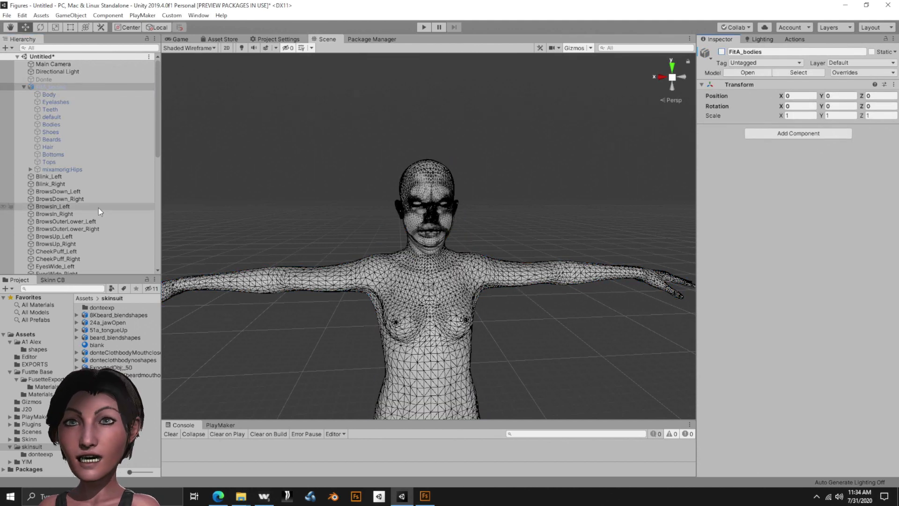
{"action": "left_click", "coordinate": [58, 177]}
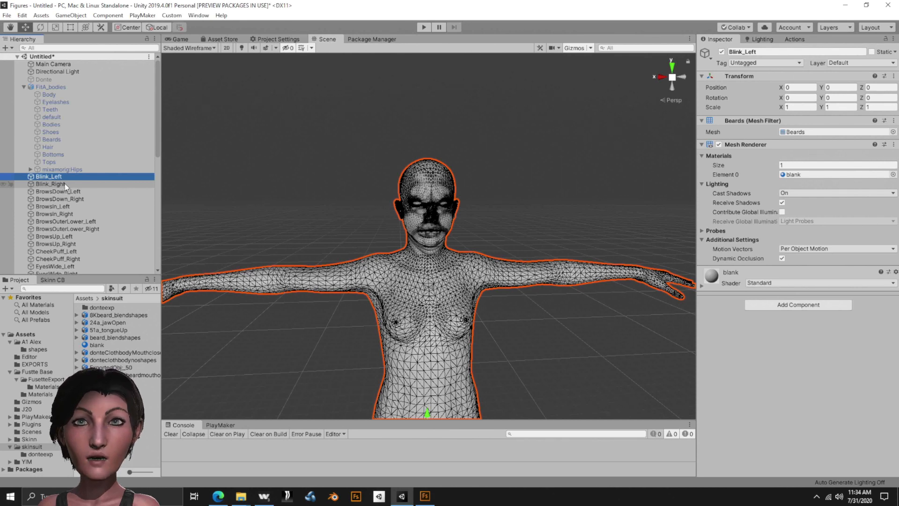
{"action": "left_click", "coordinate": [63, 184]}
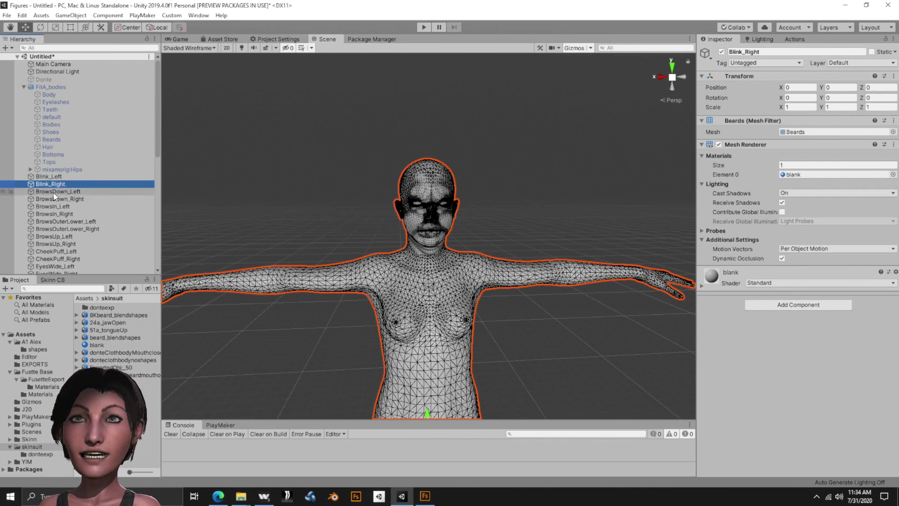
{"action": "left_click", "coordinate": [56, 192]}
{"action": "left_click", "coordinate": [57, 200]}
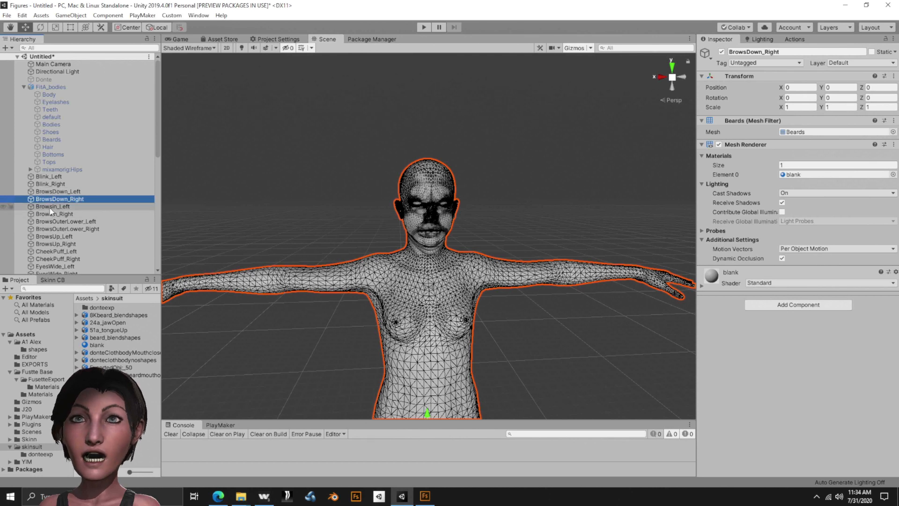
{"action": "left_click", "coordinate": [51, 207]}
{"action": "left_click", "coordinate": [57, 215]}
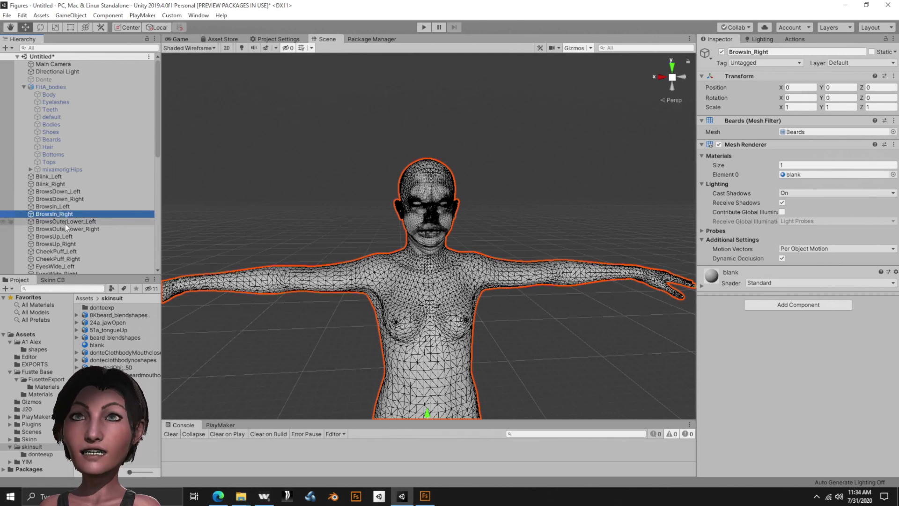
{"action": "left_click", "coordinate": [64, 221]}
{"action": "left_click", "coordinate": [65, 229]}
{"action": "left_click", "coordinate": [60, 237]}
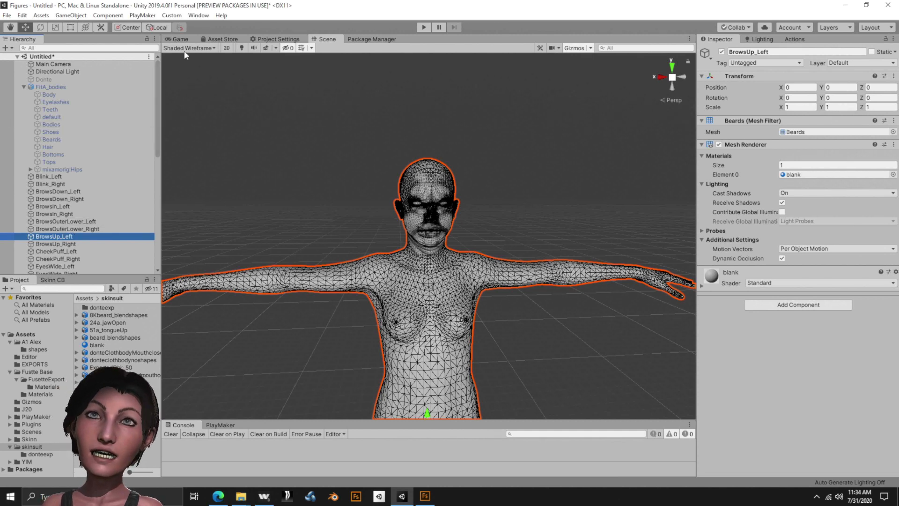
- Look at the custom OBJ export options available for the extracted shape meshes
{"action": "left_click", "coordinate": [178, 16]}
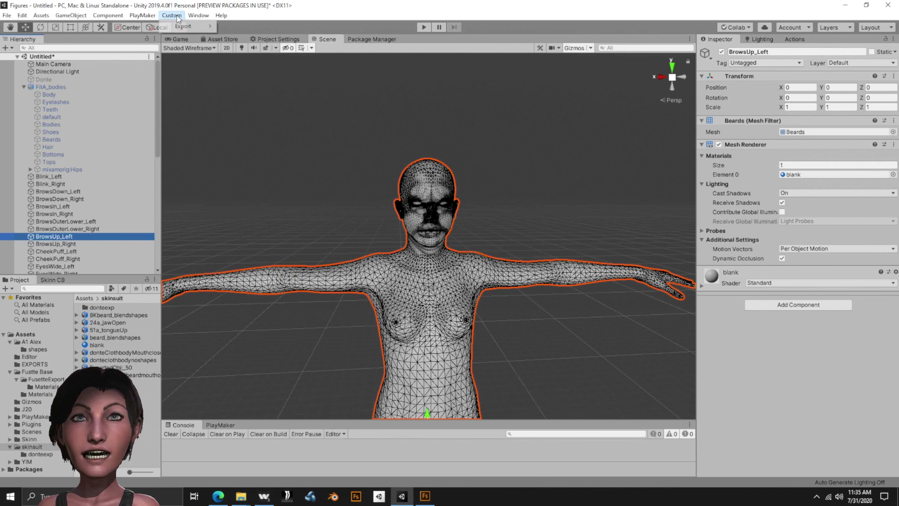
{"action": "mouse_move", "coordinate": [189, 29]}
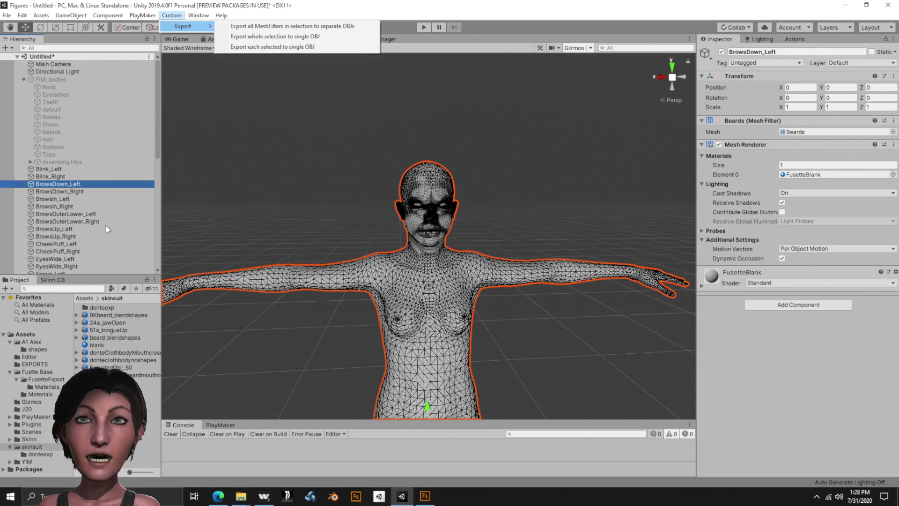
- Reactivate FitA_bodies and open the Skinn shape loader for its Bodies mesh
{"action": "left_click", "coordinate": [51, 79]}
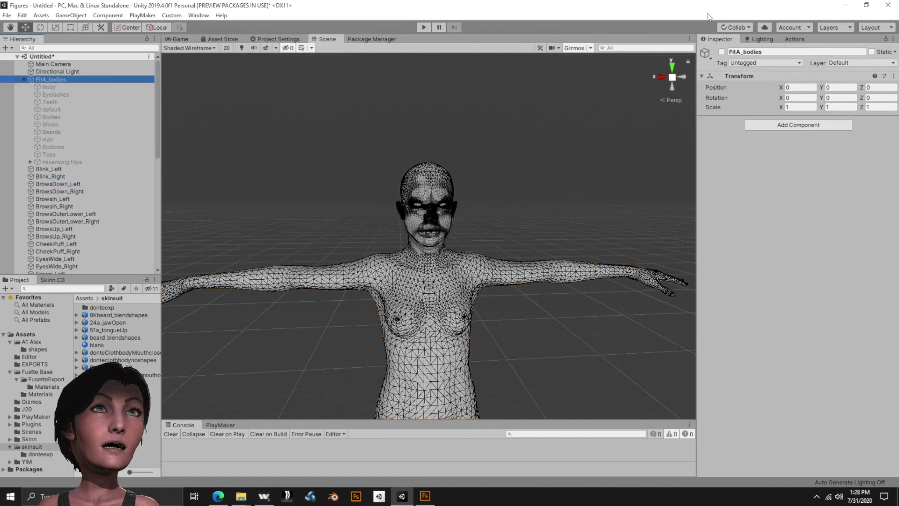
{"action": "left_click", "coordinate": [721, 51]}
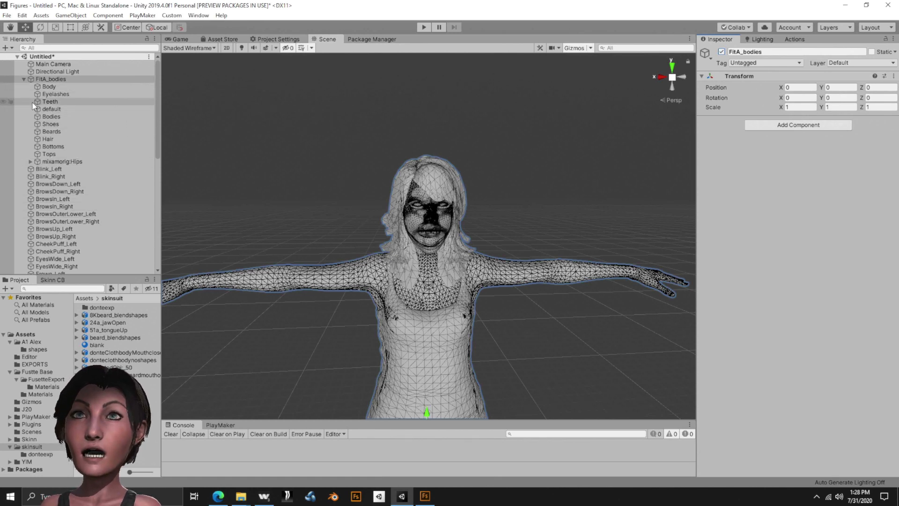
{"action": "left_click", "coordinate": [51, 117]}
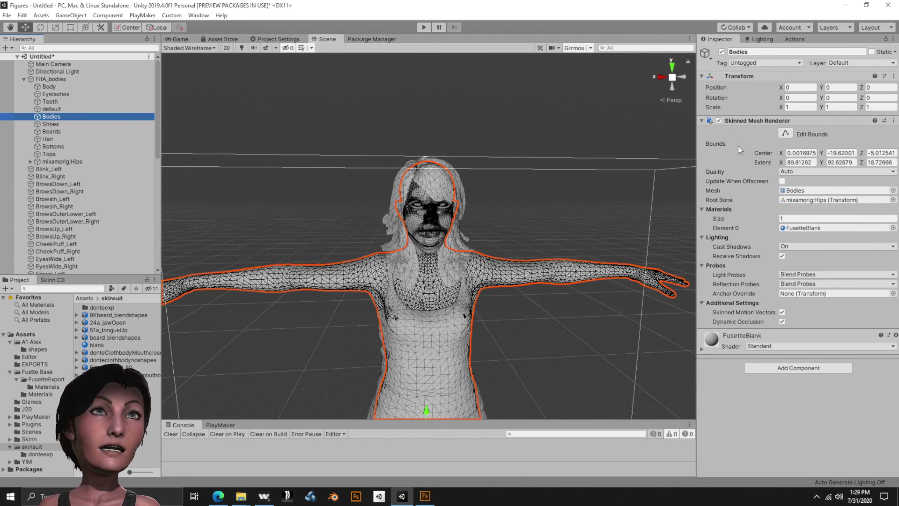
{"action": "right_click", "coordinate": [749, 121]}
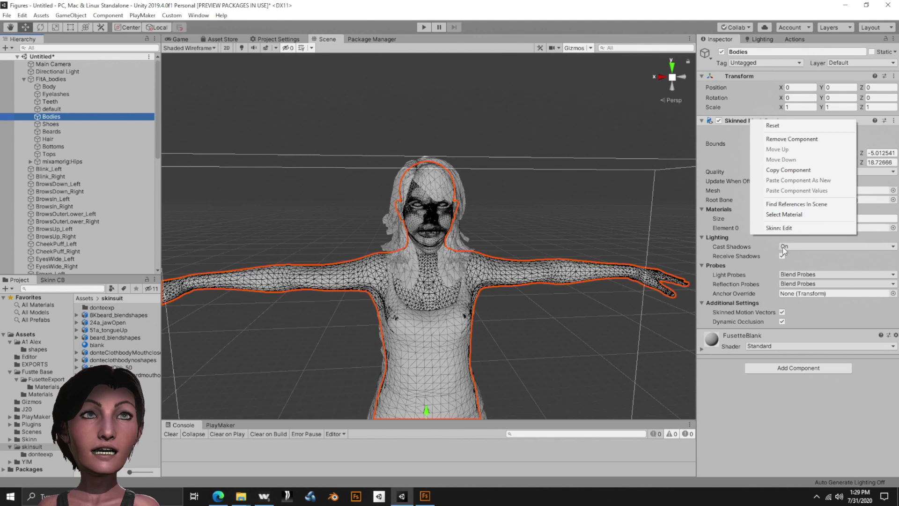
{"action": "left_click", "coordinate": [782, 228]}
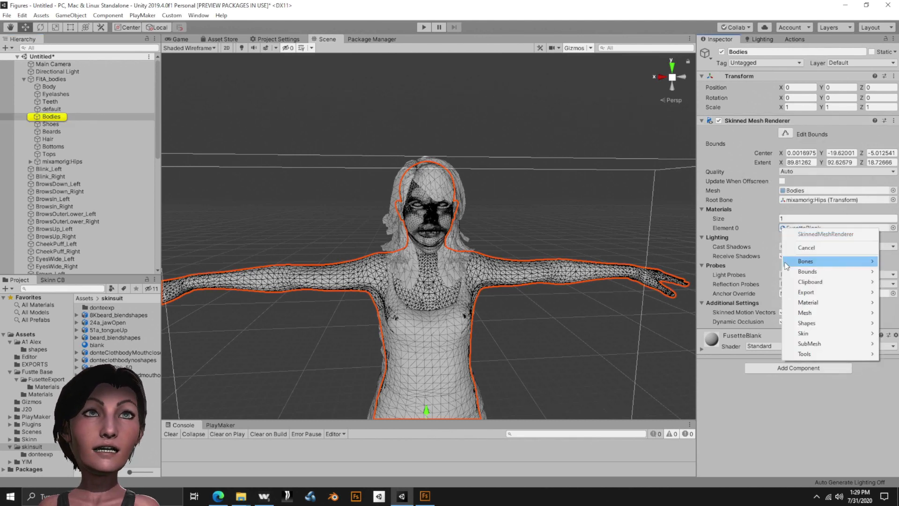
{"action": "mouse_move", "coordinate": [800, 327]}
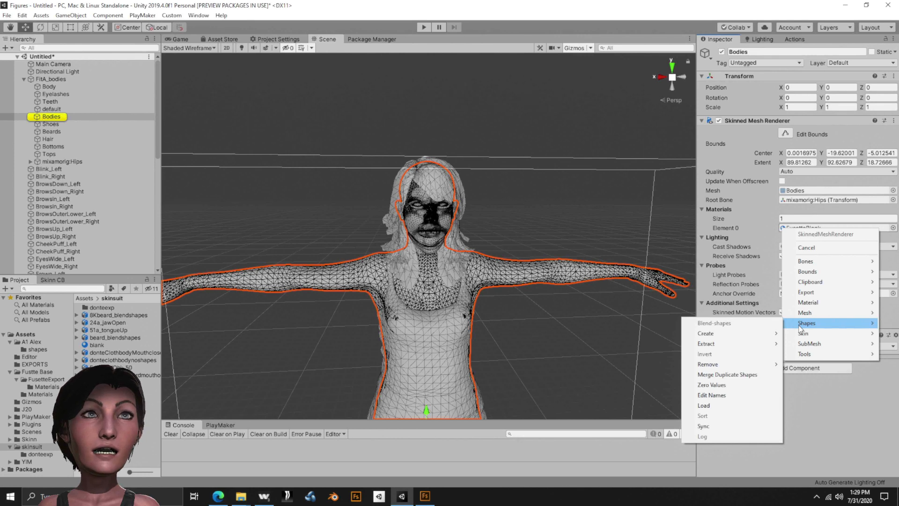
{"action": "left_click", "coordinate": [715, 405]}
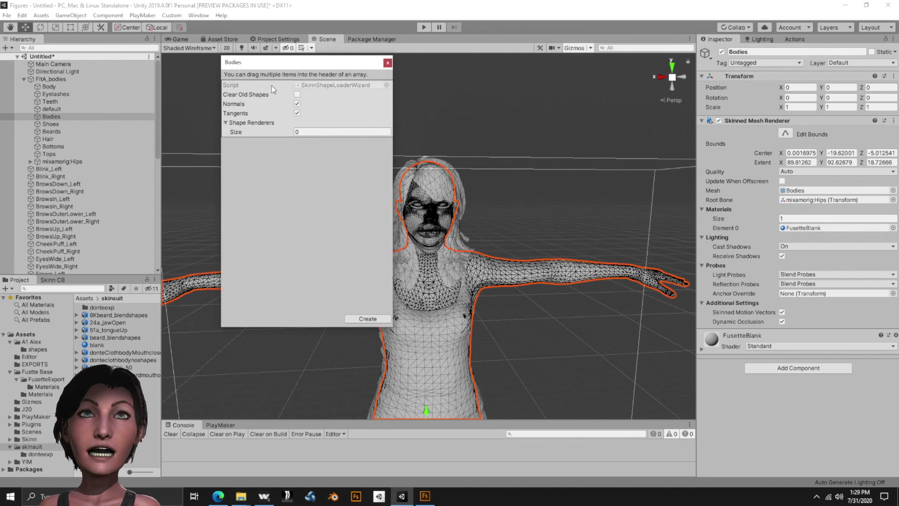
- Load all extracted shape objects from Blink_Left through UpperLipUp_Right into the Bodies mesh as blend shapes
{"action": "left_click", "coordinate": [57, 170]}
{"action": "scroll", "coordinate": [88, 206], "scroll_direction": "down", "scroll_amount": 10}
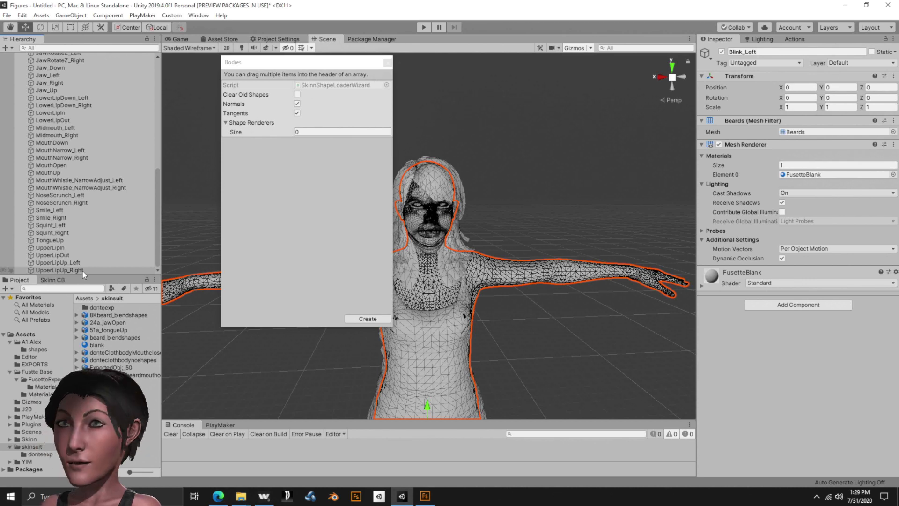
{"action": "left_click", "coordinate": [82, 270], "text": "shift"}
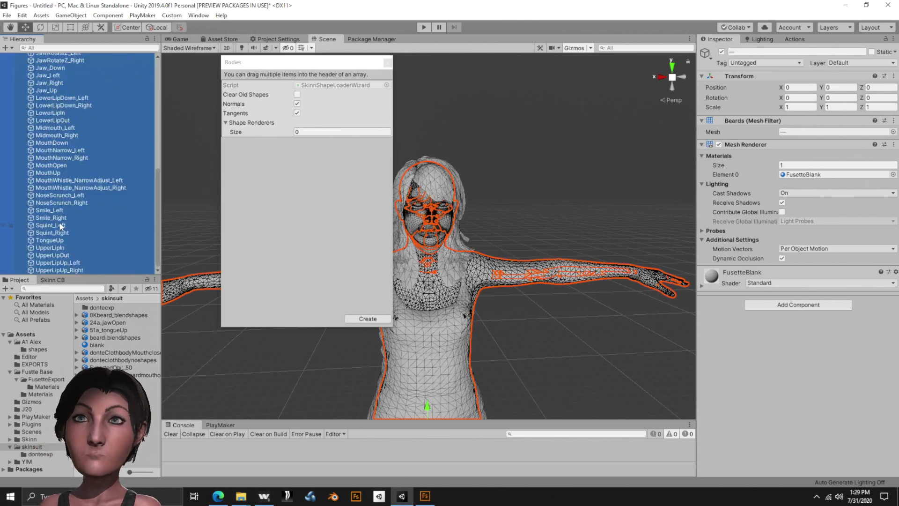
{"action": "left_click_drag", "start_coordinate": [56, 228], "coordinate": [265, 124]}
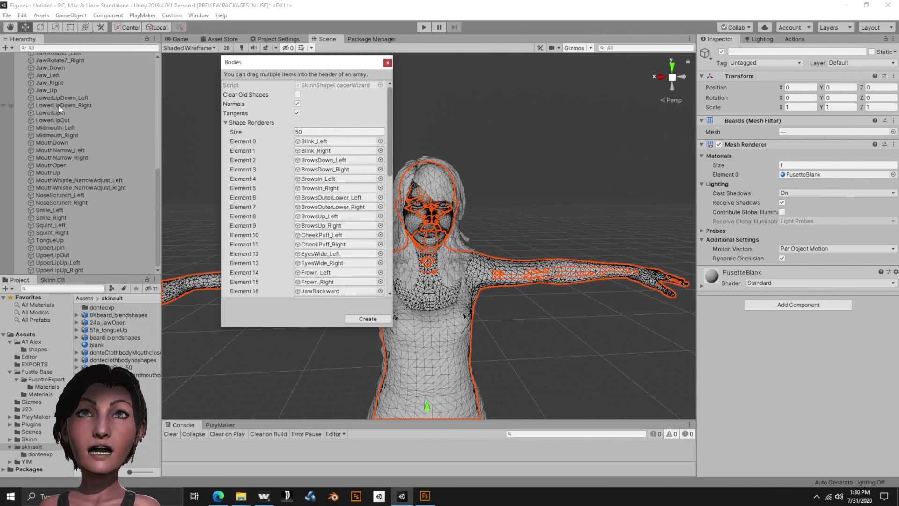
{"action": "scroll", "coordinate": [95, 150], "scroll_direction": "up", "scroll_amount": 10}
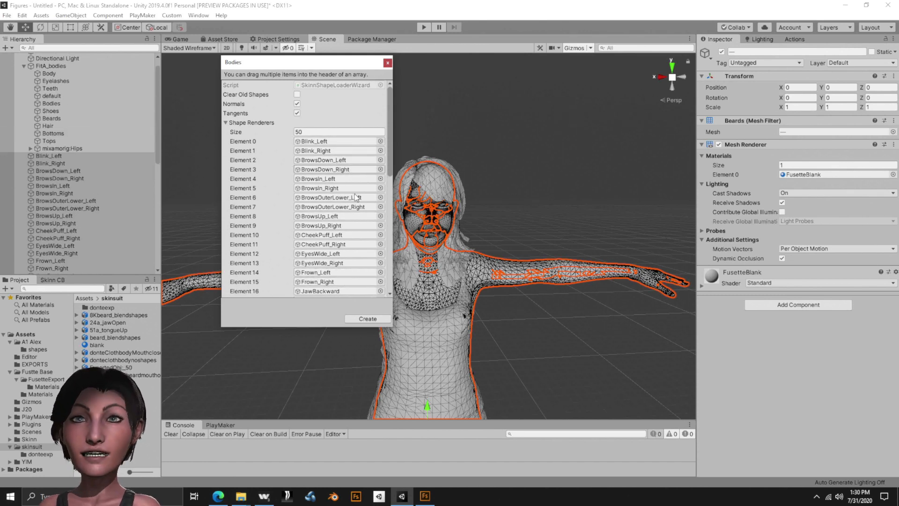
{"action": "left_click", "coordinate": [367, 318]}
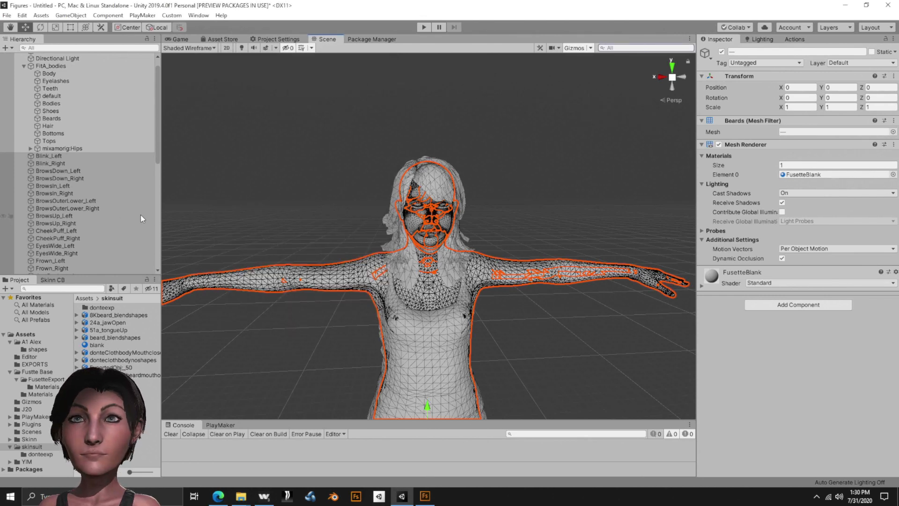
- Review the loaded blend shapes on the Bodies mesh and test its MouthOpen shape
{"action": "scroll", "coordinate": [132, 210], "scroll_direction": "up", "scroll_amount": 1}
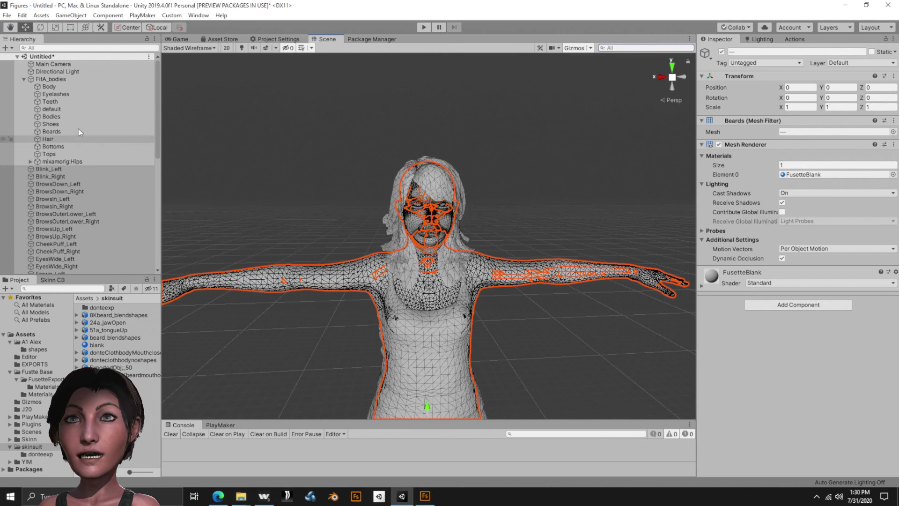
{"action": "left_click", "coordinate": [52, 116]}
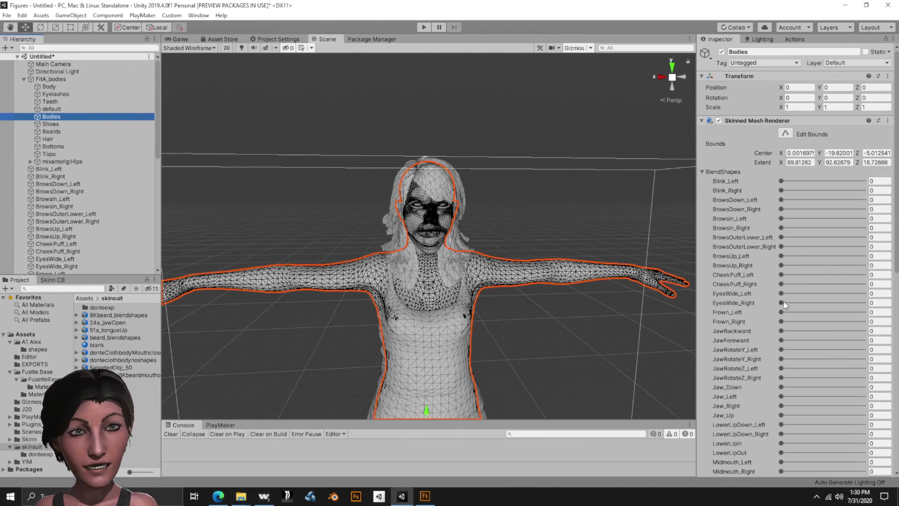
{"action": "scroll", "coordinate": [785, 305], "scroll_direction": "down", "scroll_amount": 10}
{"action": "scroll", "coordinate": [777, 266], "scroll_direction": "up", "scroll_amount": 6}
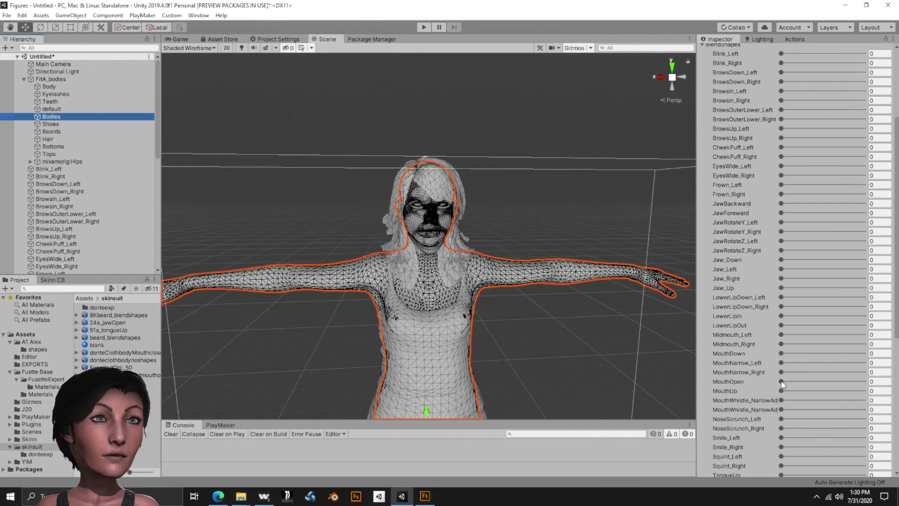
{"action": "left_click_drag", "start_coordinate": [780, 381], "coordinate": [726, 387]}
{"action": "left_click_drag", "start_coordinate": [781, 381], "coordinate": [739, 383]}
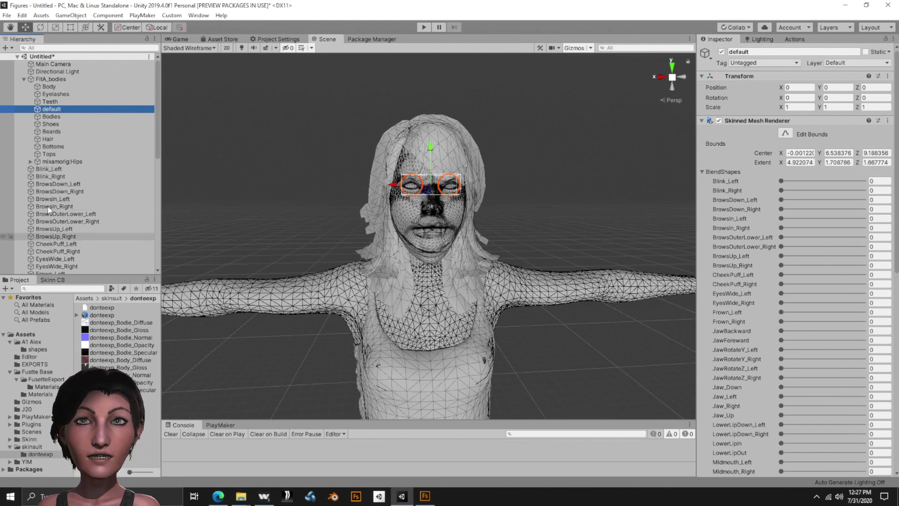
- Delete all extracted shape objects from Blink_Left through UpperLipUp_Right from the scene
{"action": "left_click", "coordinate": [45, 171]}
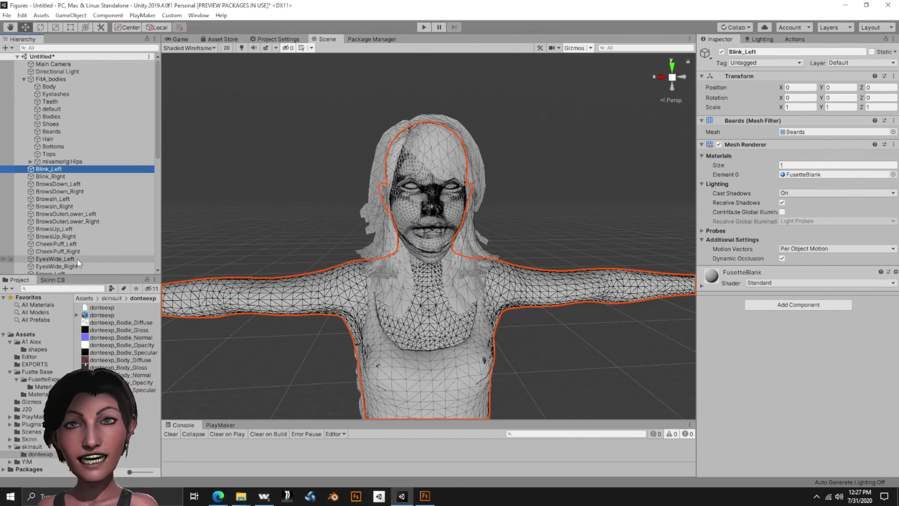
{"action": "left_click", "coordinate": [47, 170]}
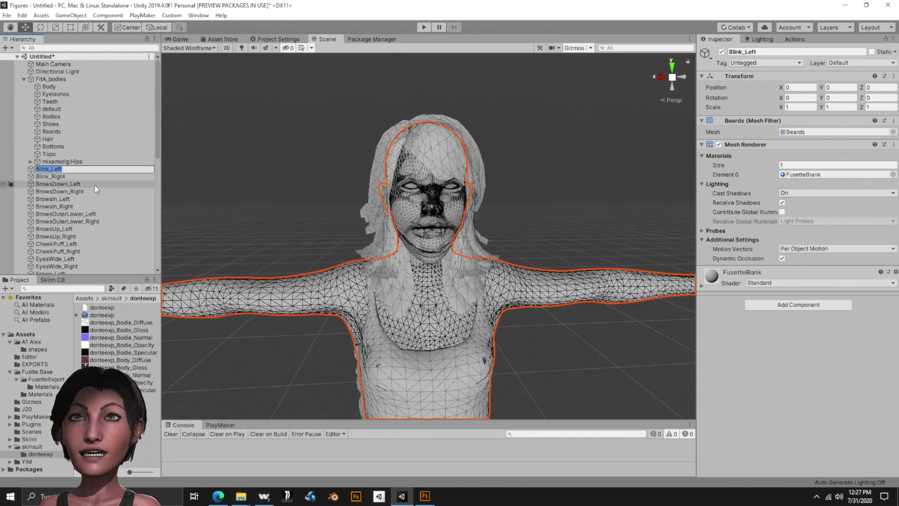
{"action": "left_click", "coordinate": [71, 191]}
{"action": "left_click", "coordinate": [45, 169]}
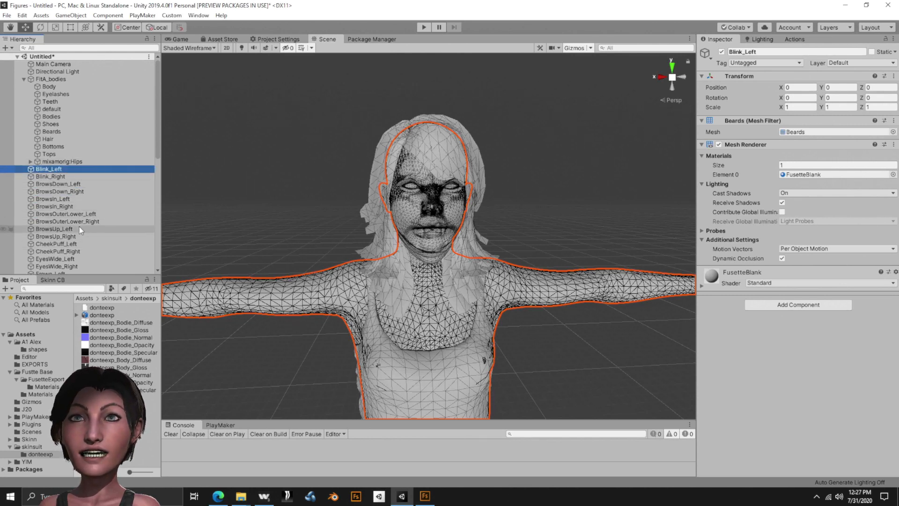
{"action": "scroll", "coordinate": [81, 223], "scroll_direction": "down", "scroll_amount": 10}
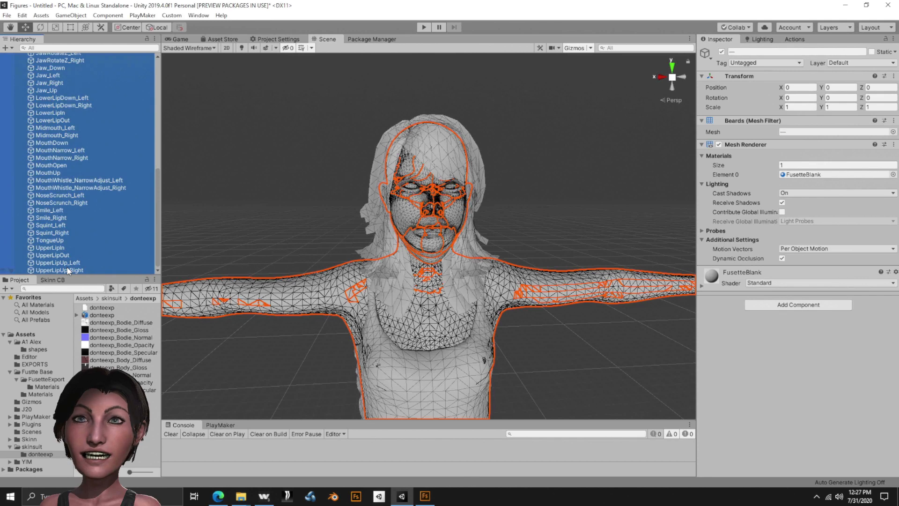
{"action": "right_click", "coordinate": [68, 270]}
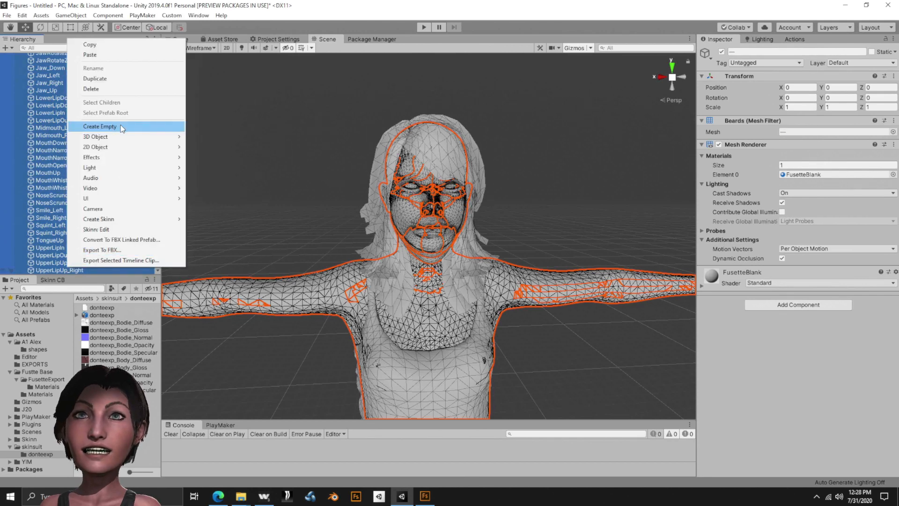
{"action": "left_click", "coordinate": [94, 90]}
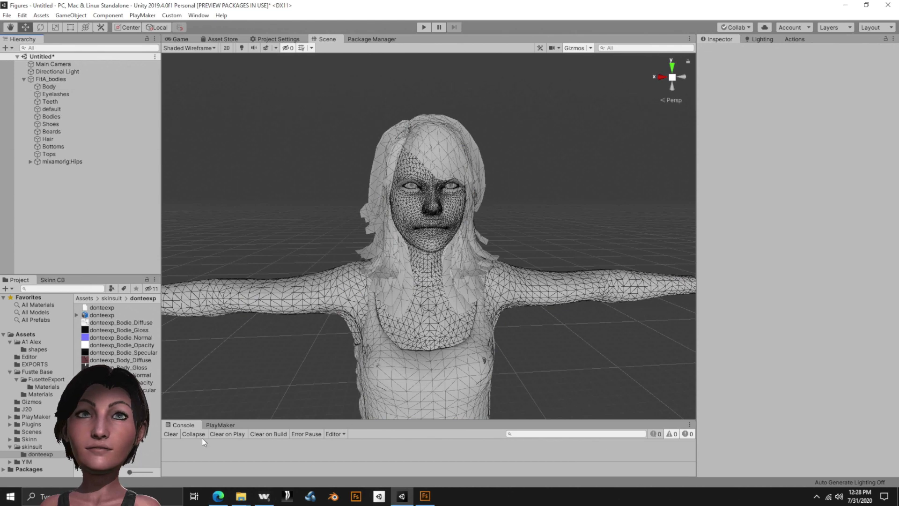
- Switch to Adobe Fuse and assemble a full character from the Donte MMXX head and its matching parts
{"action": "mouse_move", "coordinate": [426, 500]}
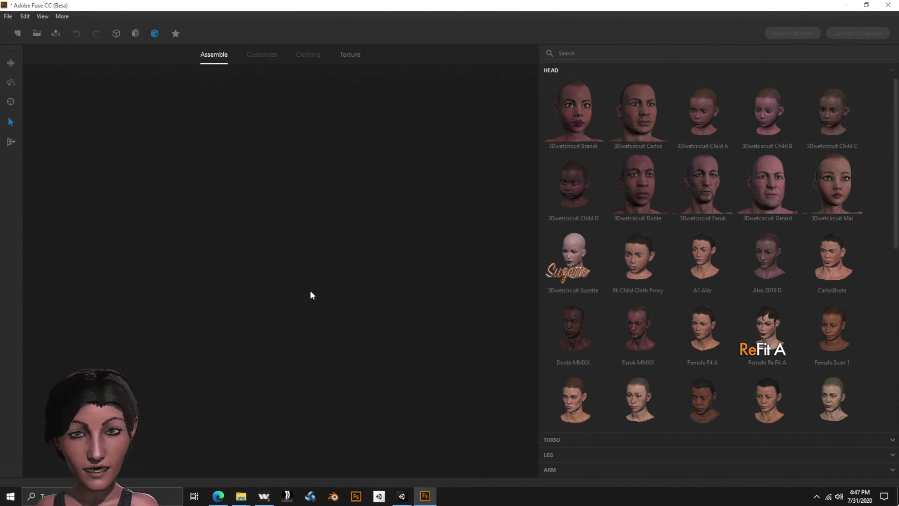
{"action": "right_click", "coordinate": [573, 318]}
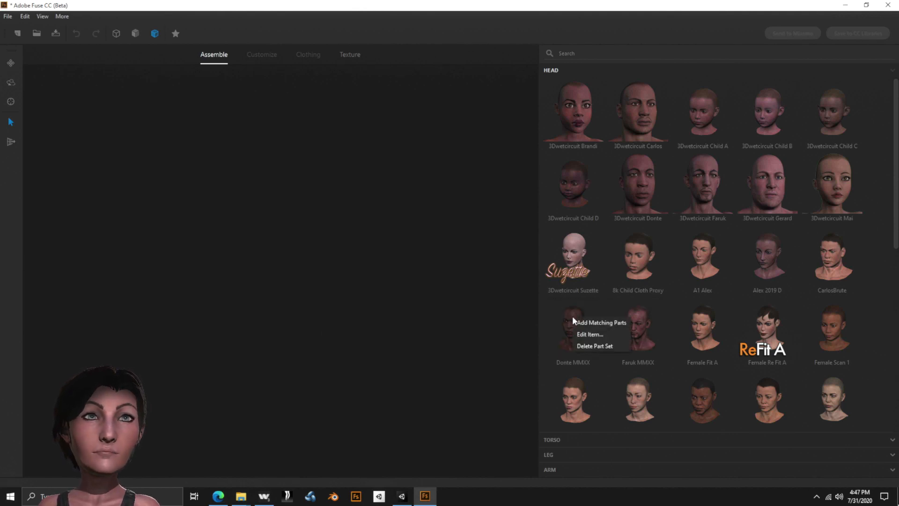
{"action": "left_click", "coordinate": [604, 323]}
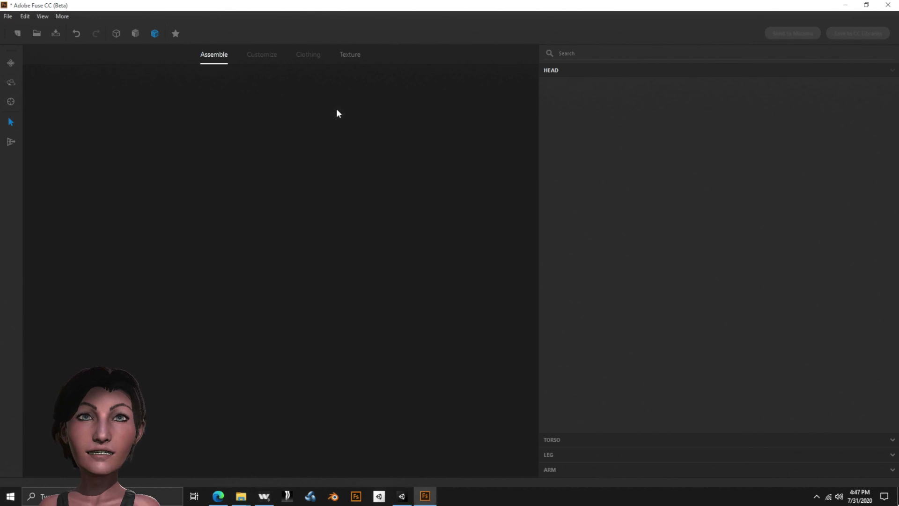
- Add the Fusette Cloth Body from the Bodies clothing category to the Donte character
{"action": "left_click", "coordinate": [310, 54]}
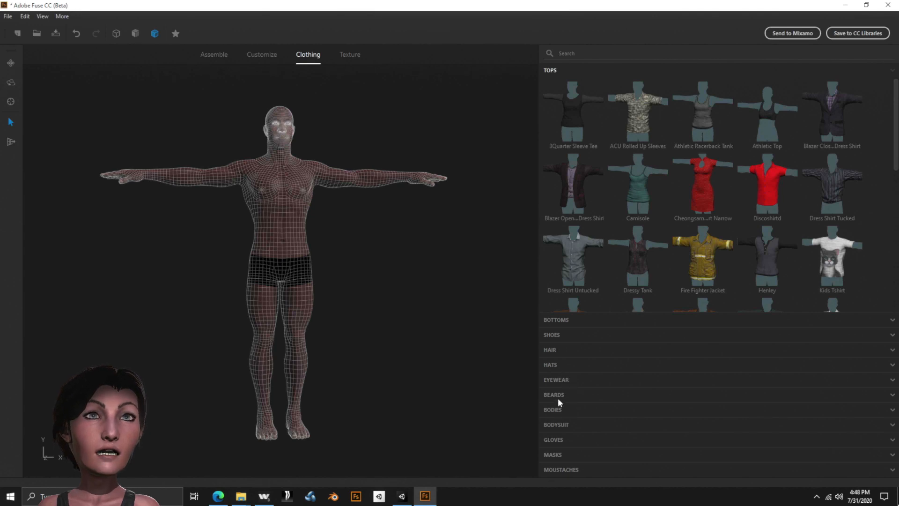
{"action": "left_click", "coordinate": [555, 409]}
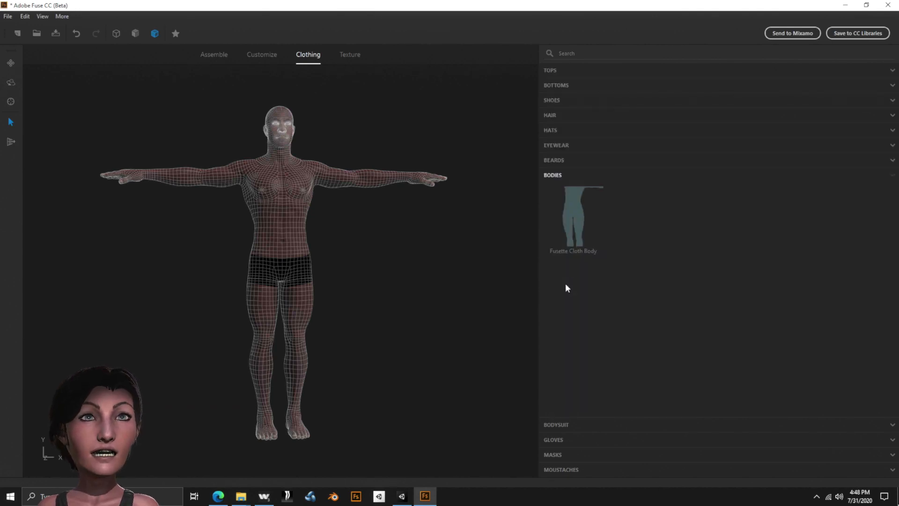
{"action": "left_click", "coordinate": [576, 209]}
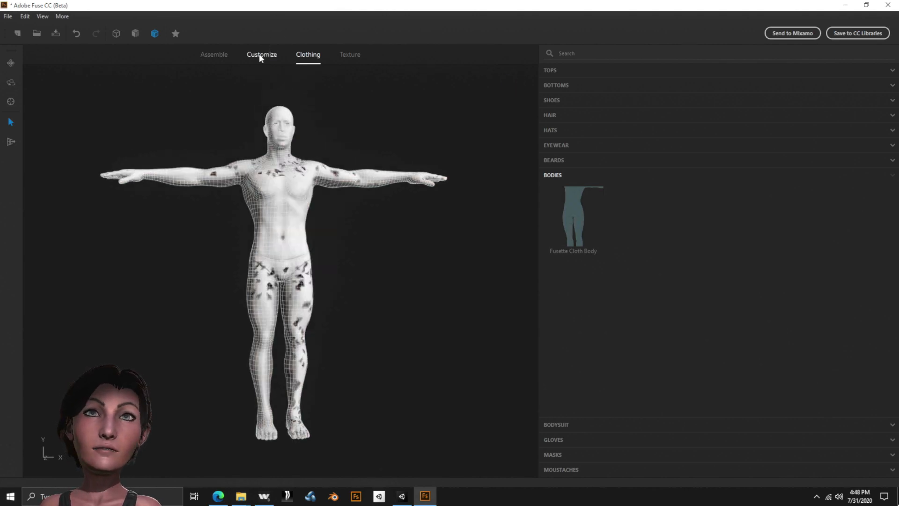
- Browse the available bottoms and dress the character in the Police Uniform pants
{"action": "left_click", "coordinate": [564, 86]}
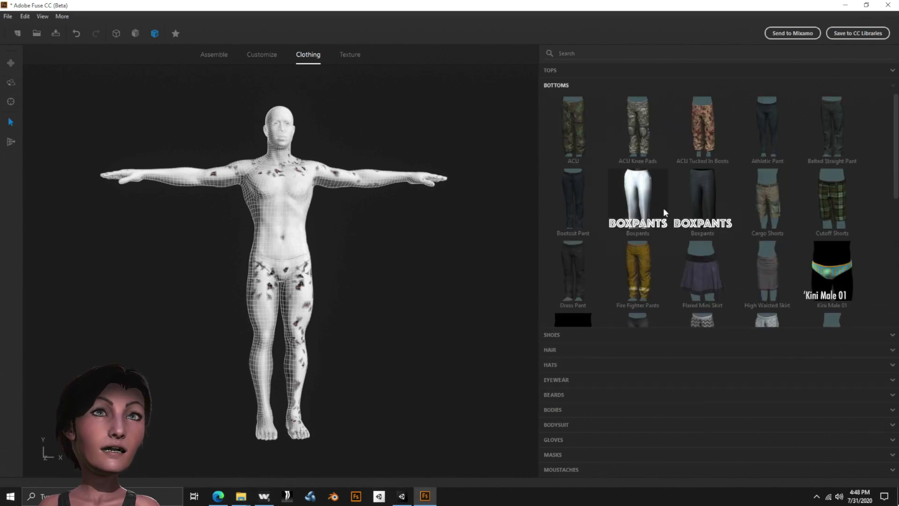
{"action": "scroll", "coordinate": [669, 206], "scroll_direction": "down", "scroll_amount": 3}
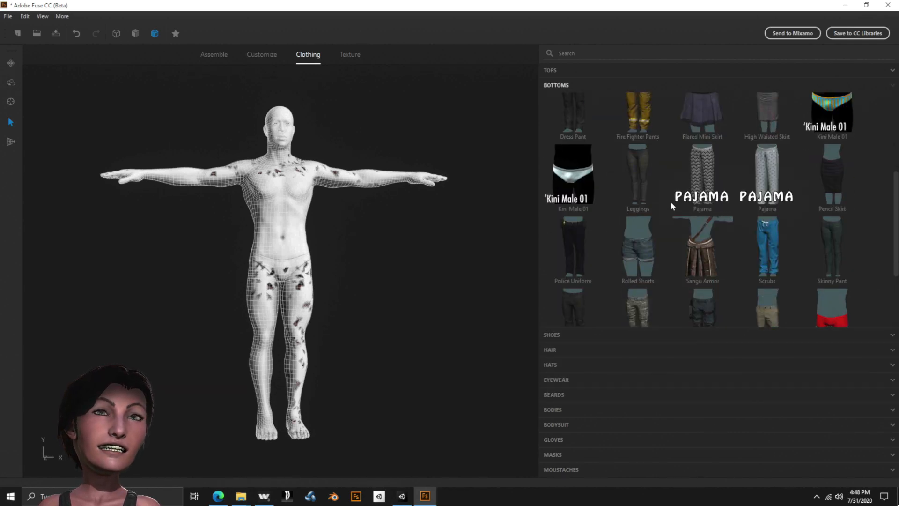
{"action": "scroll", "coordinate": [670, 205], "scroll_direction": "down", "scroll_amount": 3}
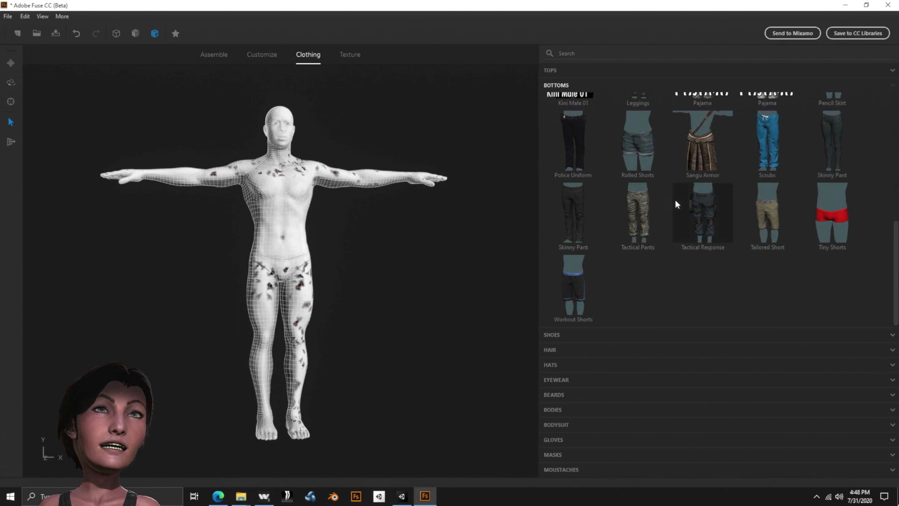
{"action": "scroll", "coordinate": [675, 201], "scroll_direction": "up", "scroll_amount": 2}
{"action": "scroll", "coordinate": [675, 202], "scroll_direction": "up", "scroll_amount": 4}
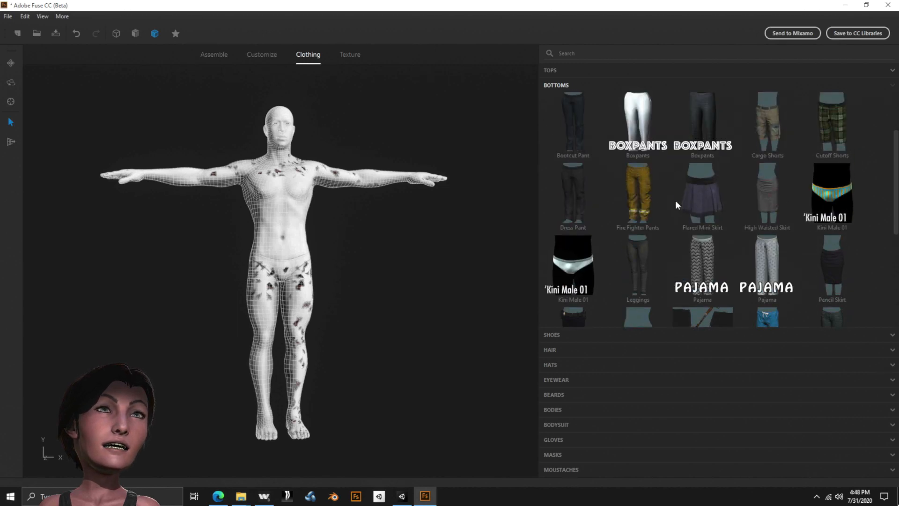
{"action": "scroll", "coordinate": [675, 203], "scroll_direction": "down", "scroll_amount": 2}
{"action": "scroll", "coordinate": [674, 203], "scroll_direction": "down", "scroll_amount": 2}
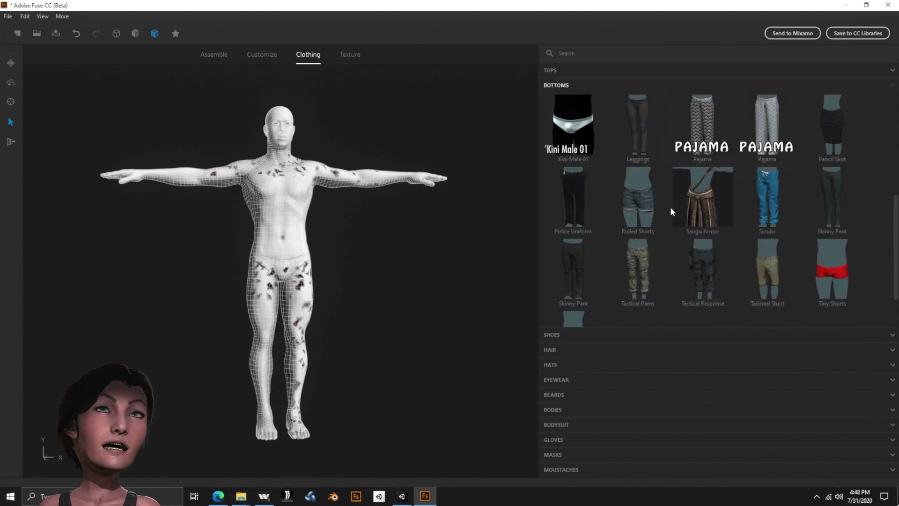
{"action": "left_click", "coordinate": [574, 216]}
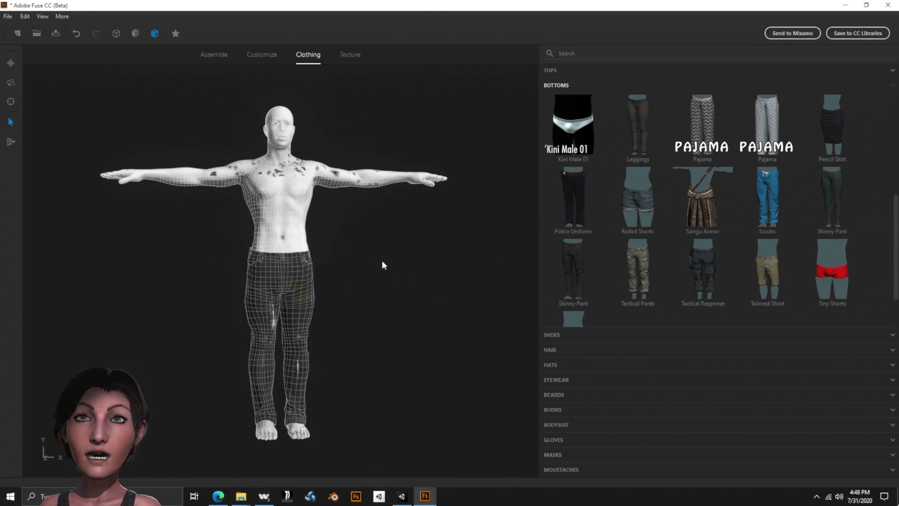
{"action": "left_click_drag", "start_coordinate": [365, 257], "coordinate": [384, 275]}
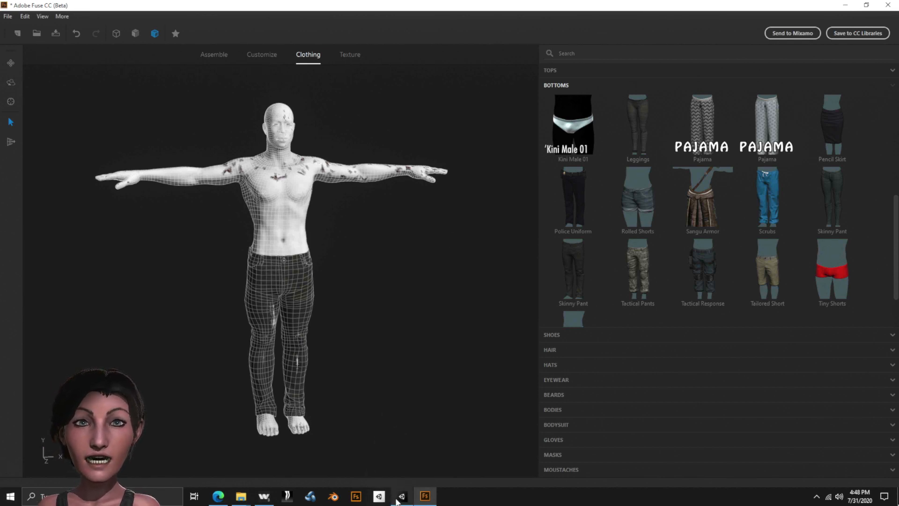
- Switch to Unity, add the DonteRig model to the scene root and inspect its Bodies mesh
{"action": "mouse_move", "coordinate": [403, 500]}
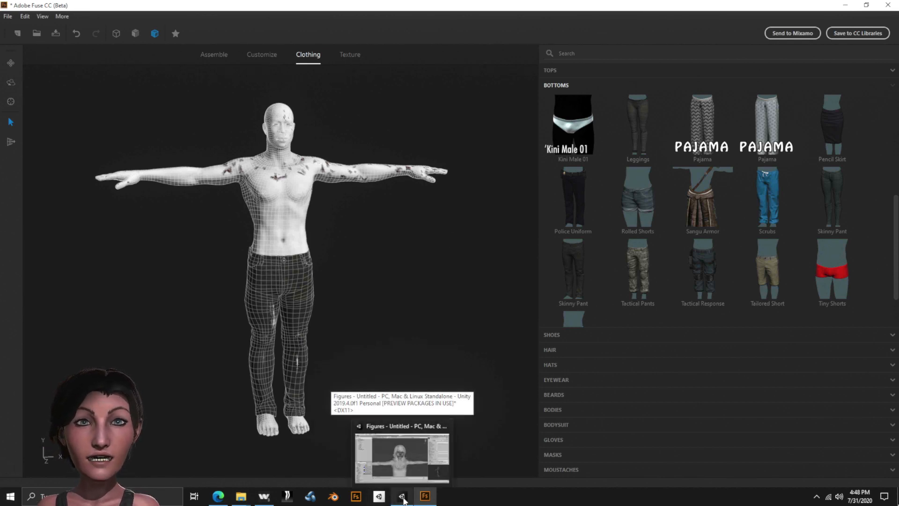
{"action": "left_click", "coordinate": [404, 500]}
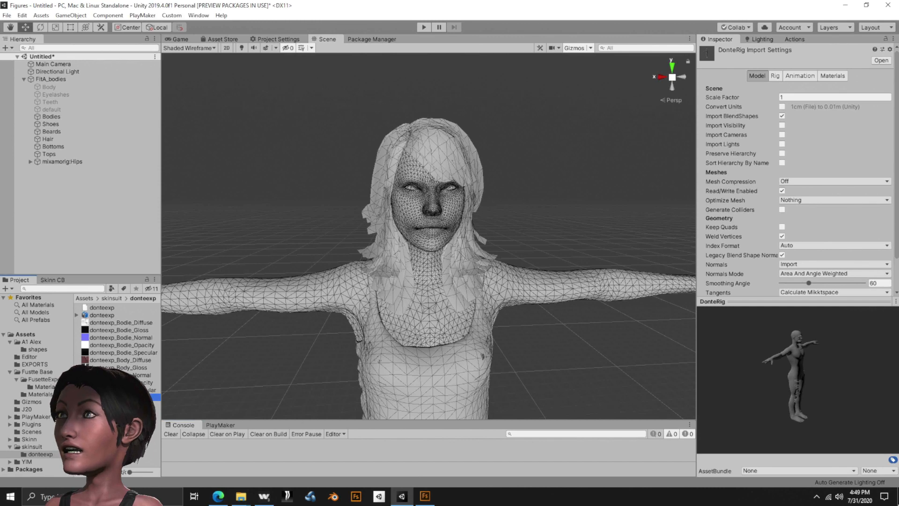
{"action": "left_click_drag", "start_coordinate": [54, 222], "coordinate": [69, 220]}
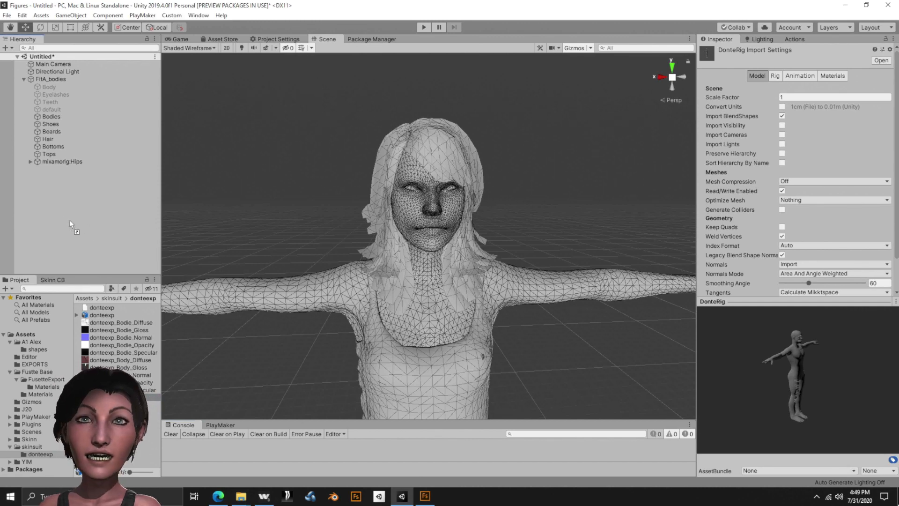
{"action": "key", "text": "Right"}
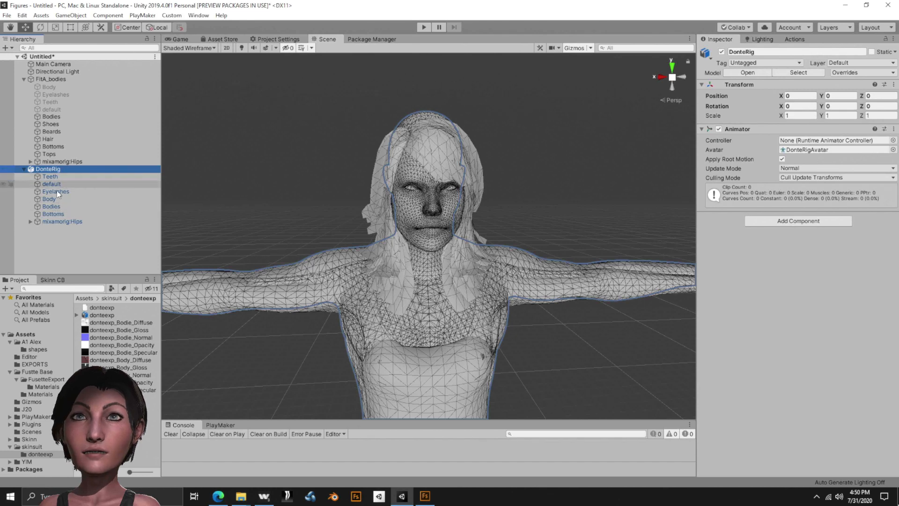
{"action": "left_click", "coordinate": [57, 207]}
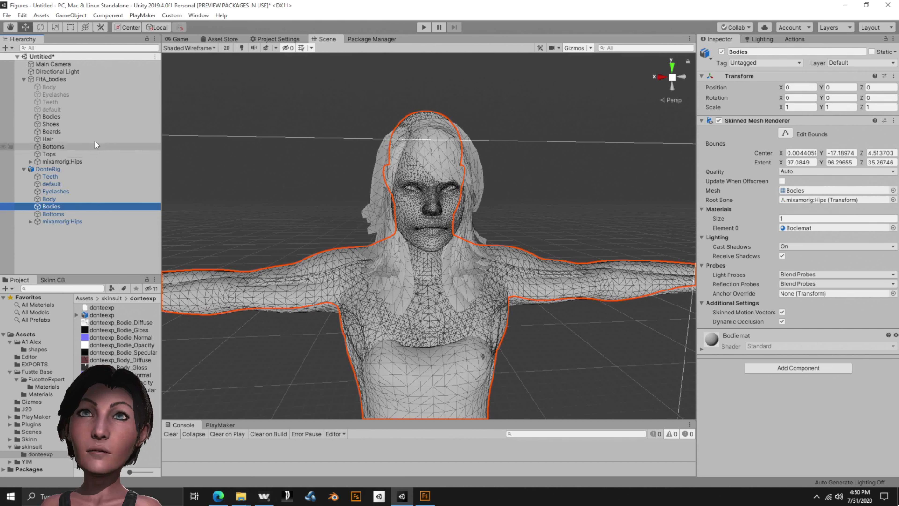
- Review the blend shapes of FitA_bodies' Beards mesh and copy its Skinned Mesh Renderer to the Skinn clipboard
{"action": "left_click", "coordinate": [51, 132]}
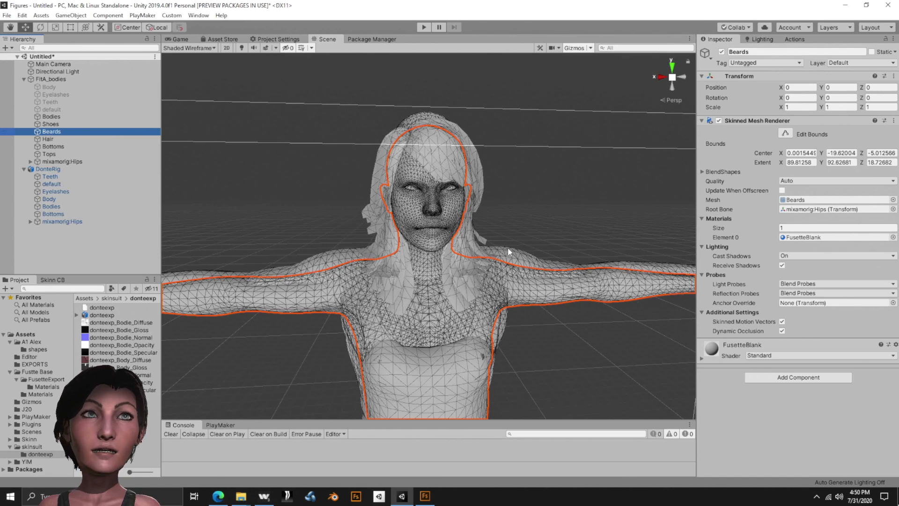
{"action": "left_click", "coordinate": [701, 171]}
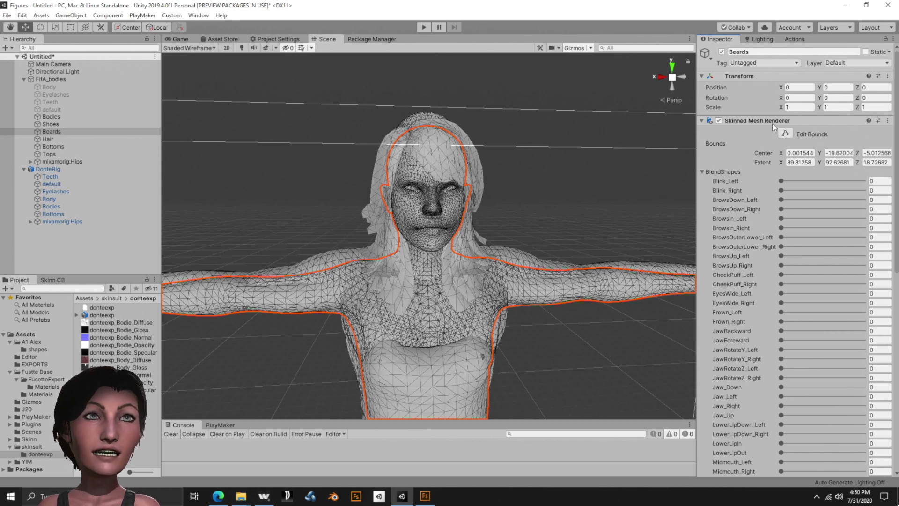
{"action": "right_click", "coordinate": [737, 123]}
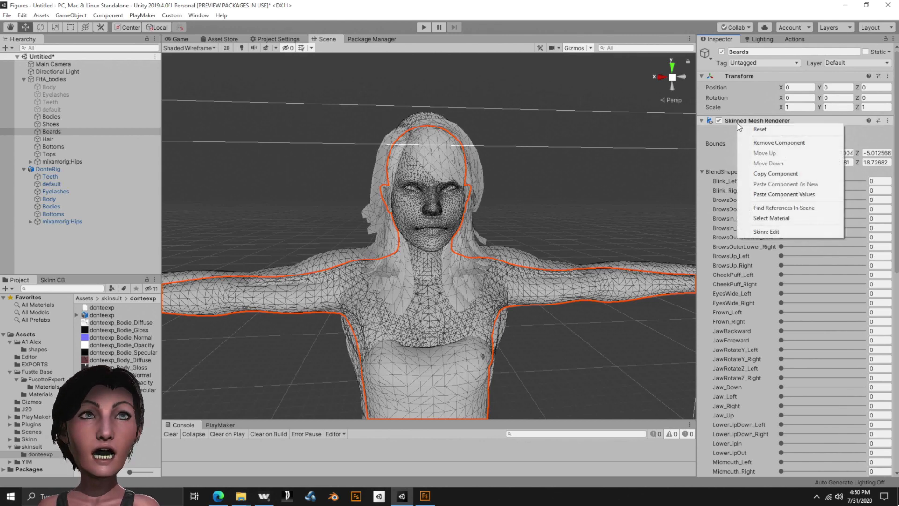
{"action": "left_click", "coordinate": [759, 231]}
{"action": "mouse_move", "coordinate": [782, 318]}
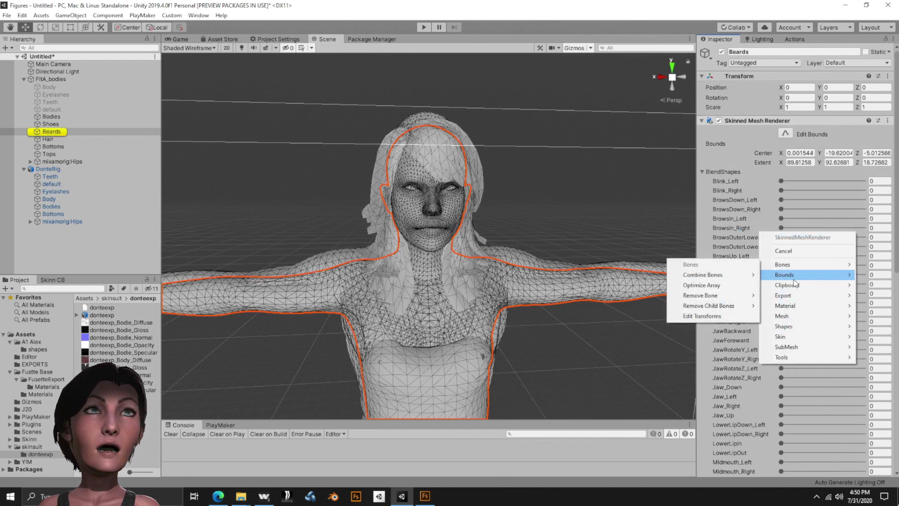
{"action": "mouse_move", "coordinate": [791, 285]}
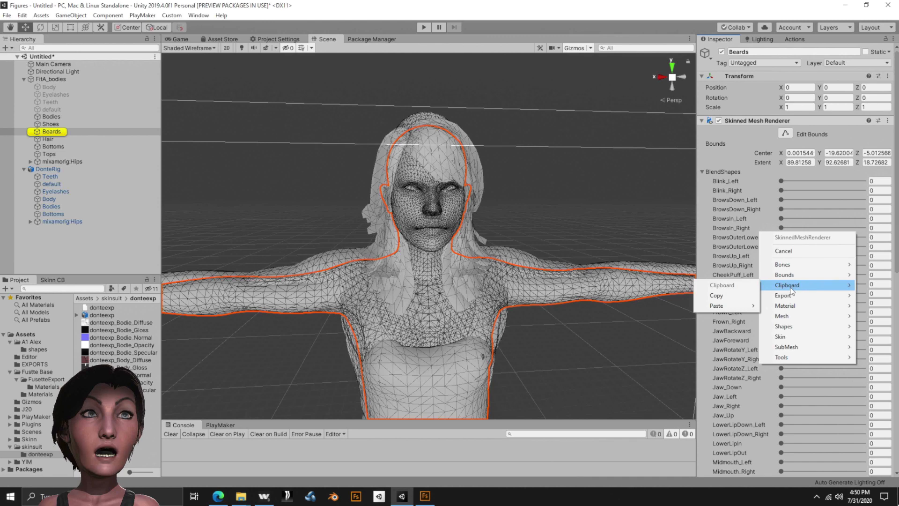
{"action": "left_click", "coordinate": [717, 298]}
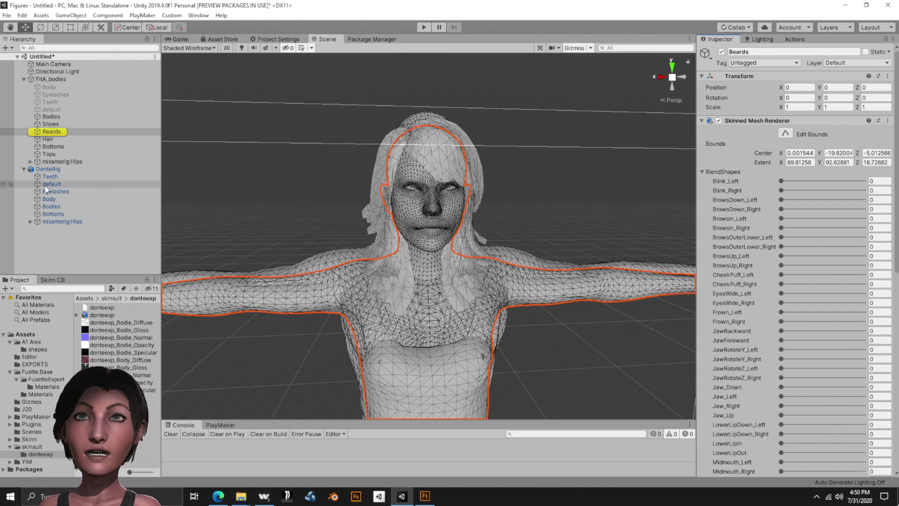
- Paste the blend shapes from the Skinn clipboard onto the Skinned Mesh Renderer of DonteRig's Bodies mesh
{"action": "left_click", "coordinate": [50, 206]}
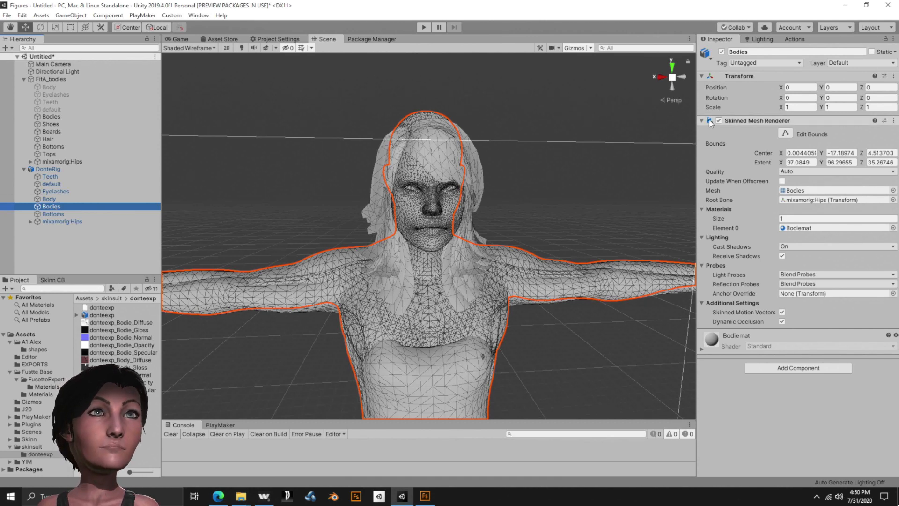
{"action": "right_click", "coordinate": [743, 120]}
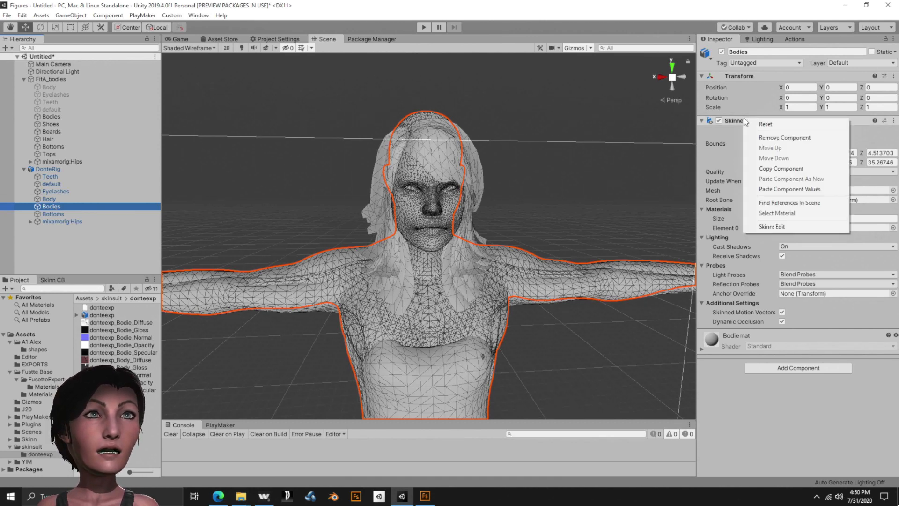
{"action": "left_click", "coordinate": [767, 226]}
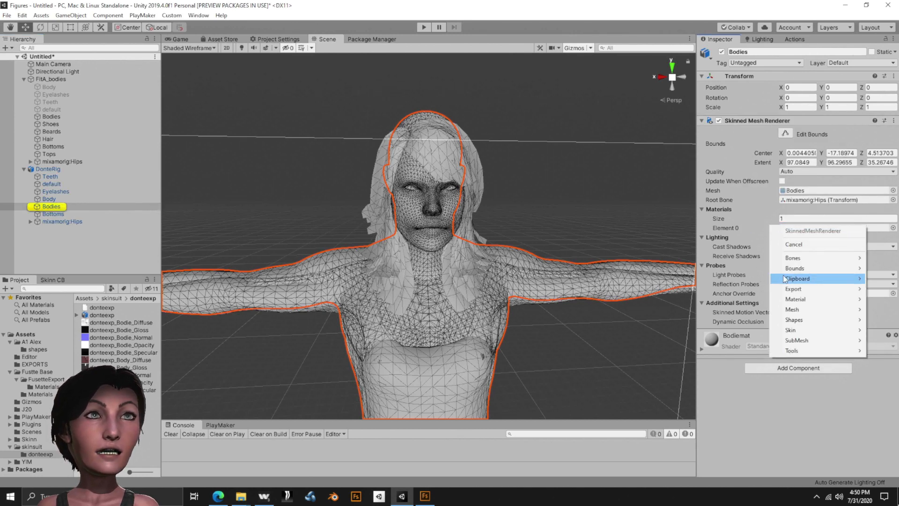
{"action": "mouse_move", "coordinate": [796, 279]}
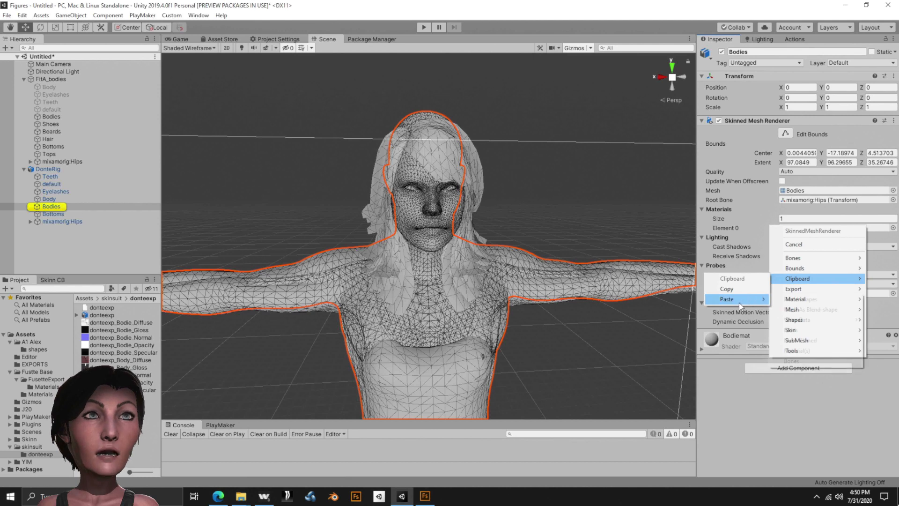
{"action": "mouse_move", "coordinate": [738, 302]}
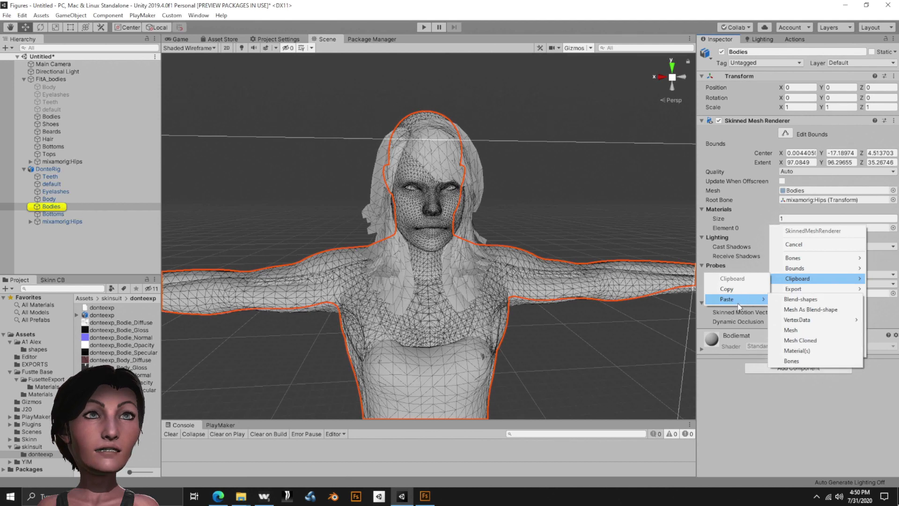
{"action": "left_click", "coordinate": [803, 303]}
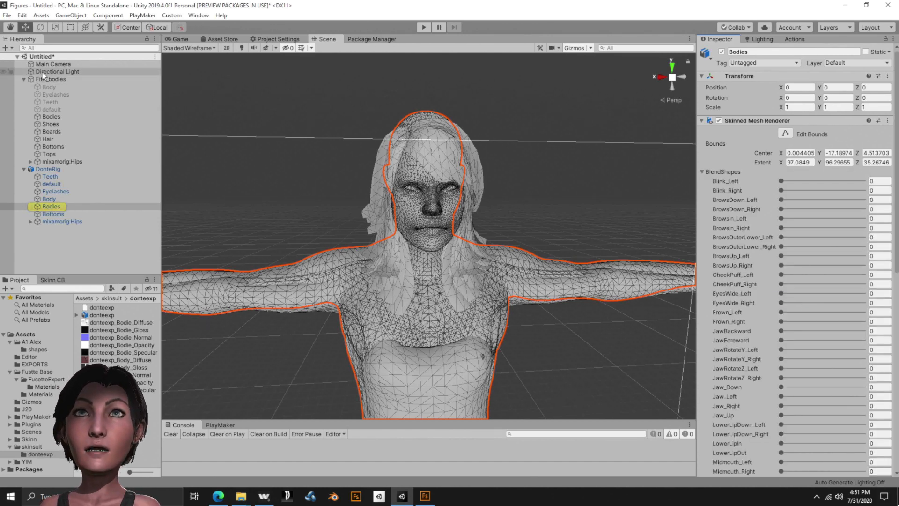
- Deactivate FitA_bodies and apply the blank material from the skinsuit folder to all DonteRig meshes from Teeth to Bottoms
{"action": "left_click", "coordinate": [51, 80]}
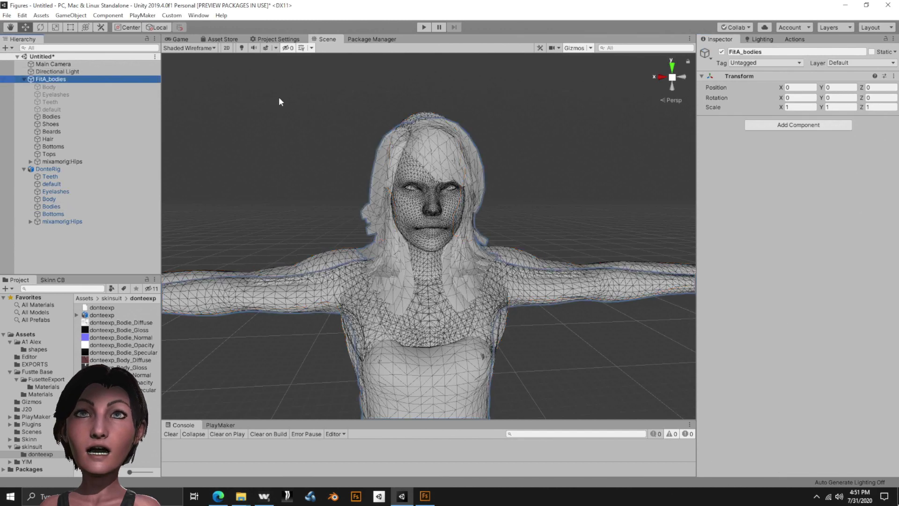
{"action": "left_click", "coordinate": [721, 52]}
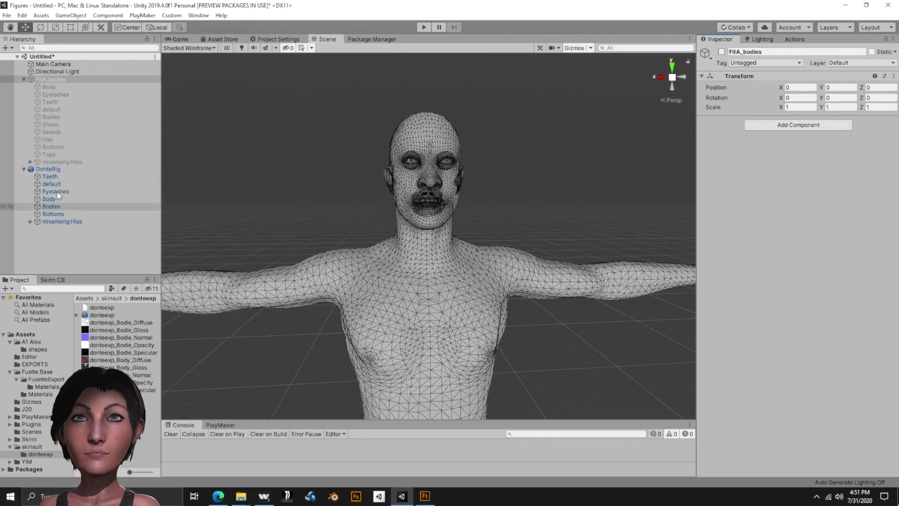
{"action": "left_click", "coordinate": [48, 176]}
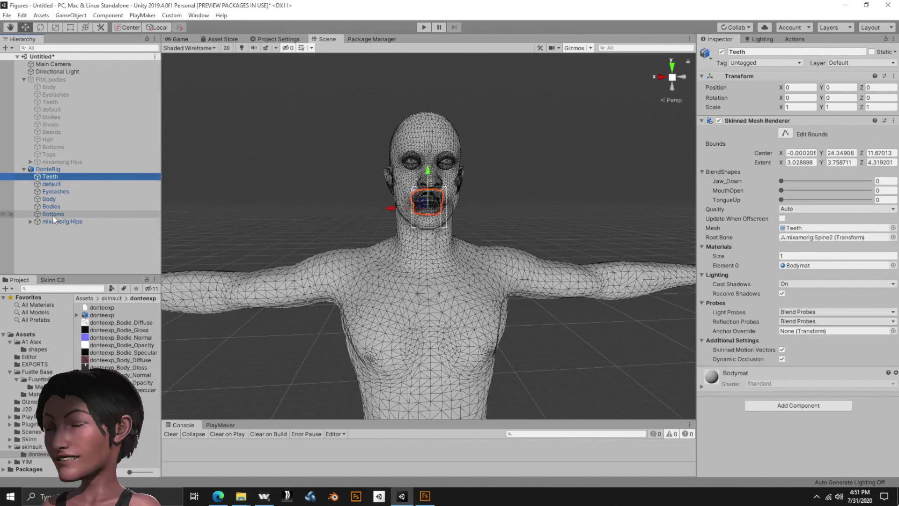
{"action": "left_click", "coordinate": [53, 214], "text": "shift"}
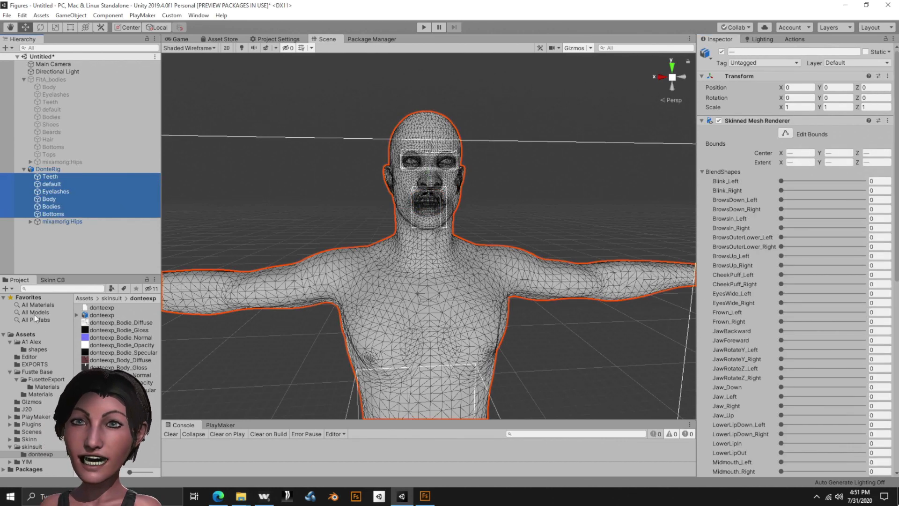
{"action": "left_click", "coordinate": [32, 446]}
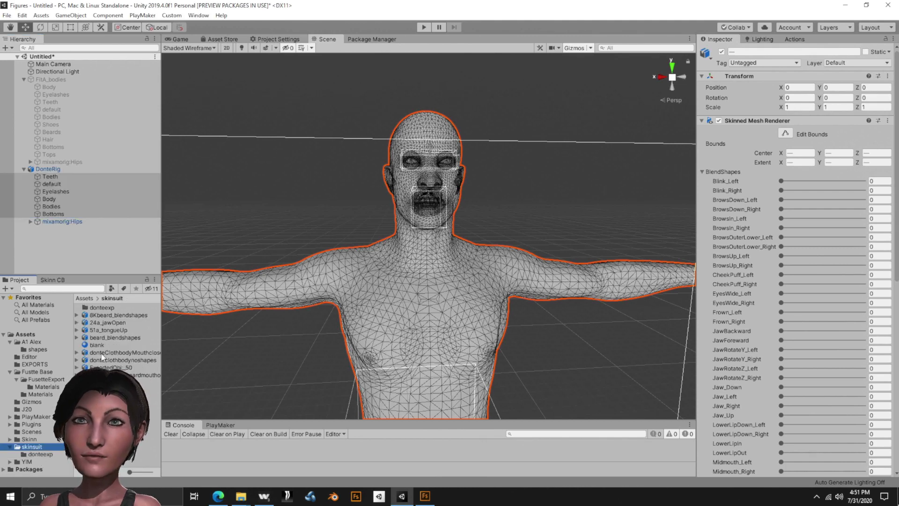
{"action": "left_click_drag", "start_coordinate": [93, 345], "coordinate": [797, 354]}
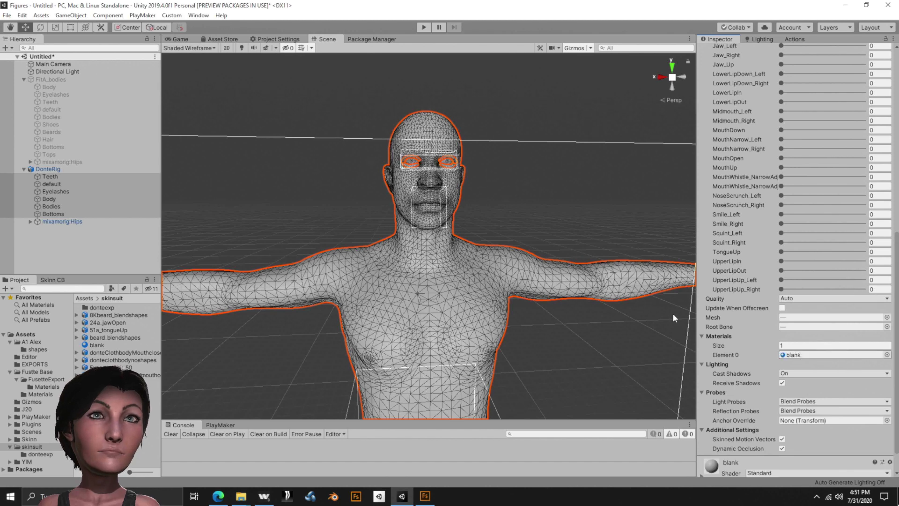
{"action": "left_click", "coordinate": [61, 249]}
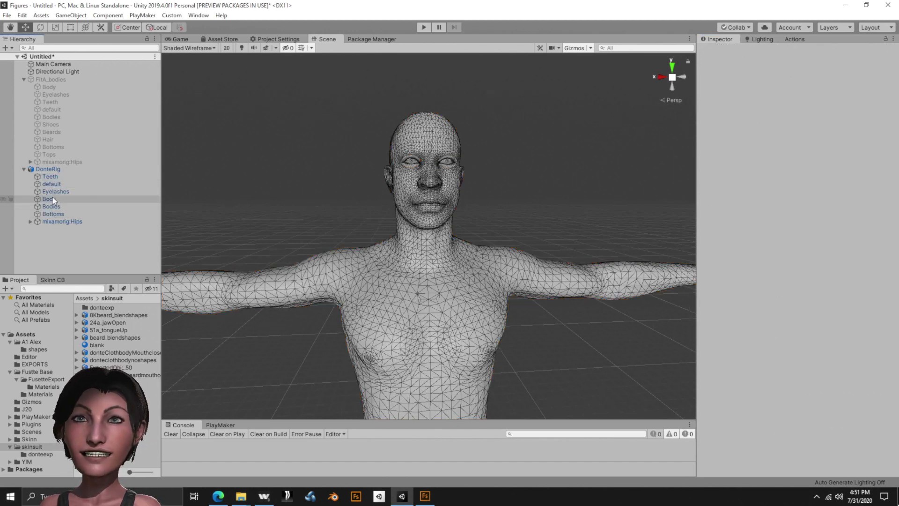
- Deactivate DonteRig's Body mesh and test Bodies' MouthOpen shape at 100 and its blink shapes, returning them to 0
{"action": "left_click", "coordinate": [49, 199]}
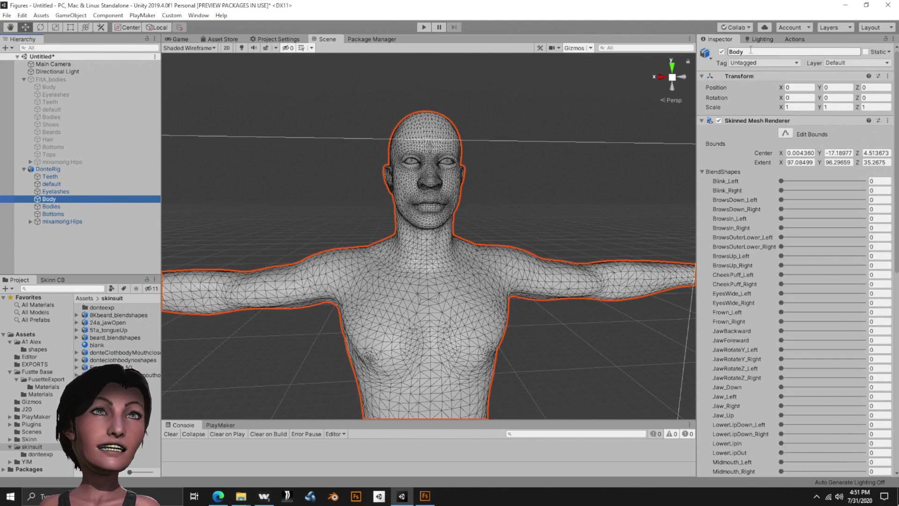
{"action": "left_click", "coordinate": [720, 51]}
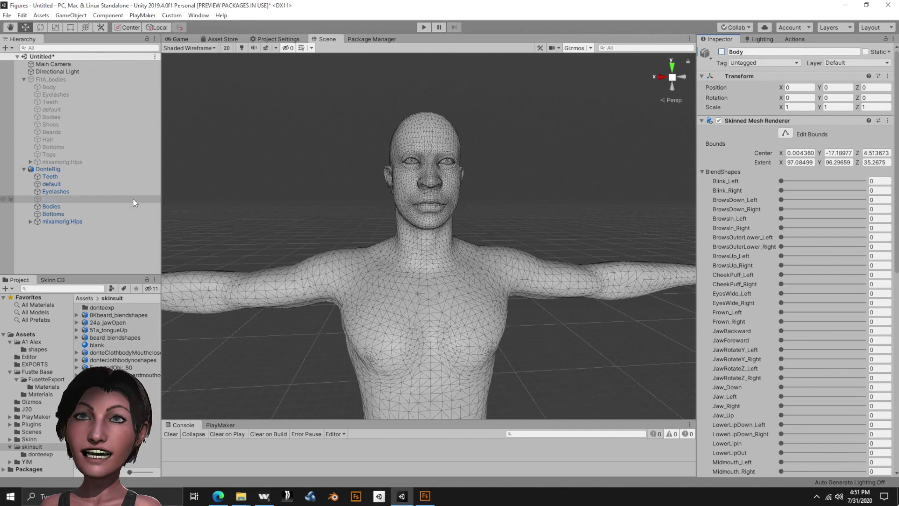
{"action": "left_click", "coordinate": [41, 207]}
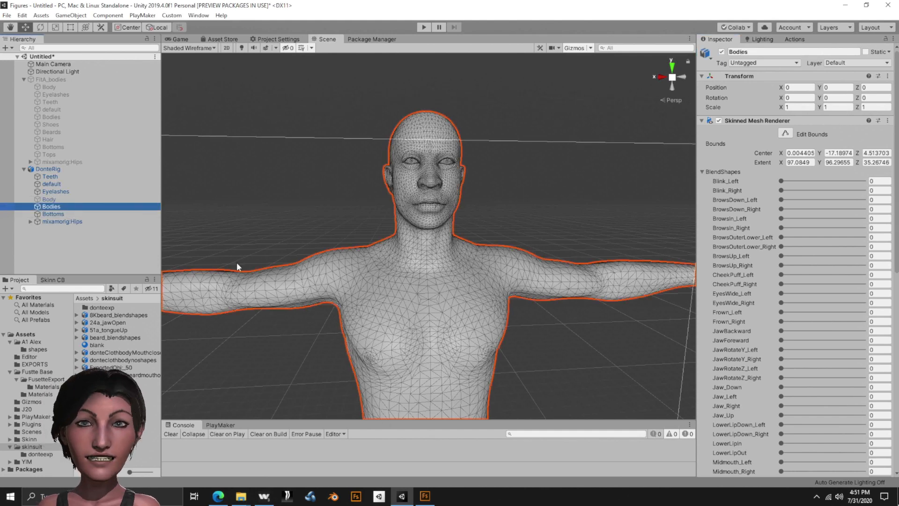
{"action": "scroll", "coordinate": [758, 282], "scroll_direction": "down", "scroll_amount": 5}
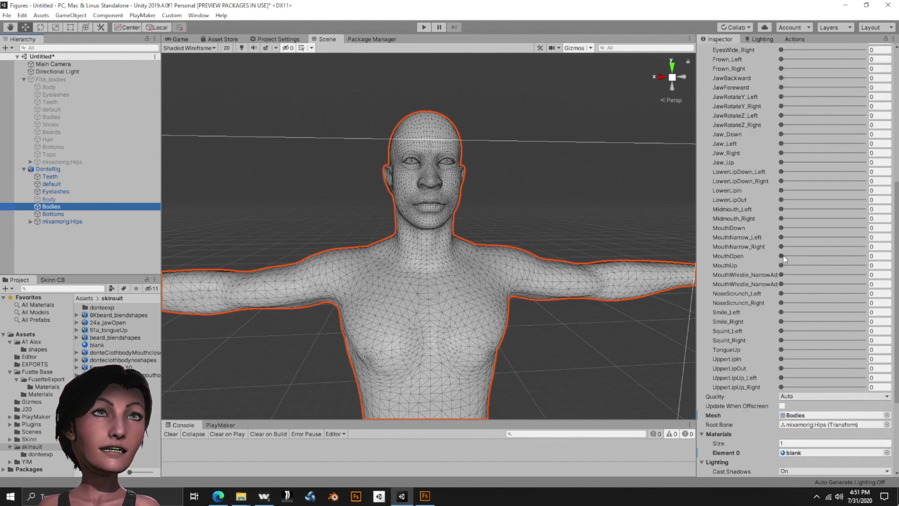
{"action": "left_click_drag", "start_coordinate": [781, 256], "coordinate": [895, 244]}
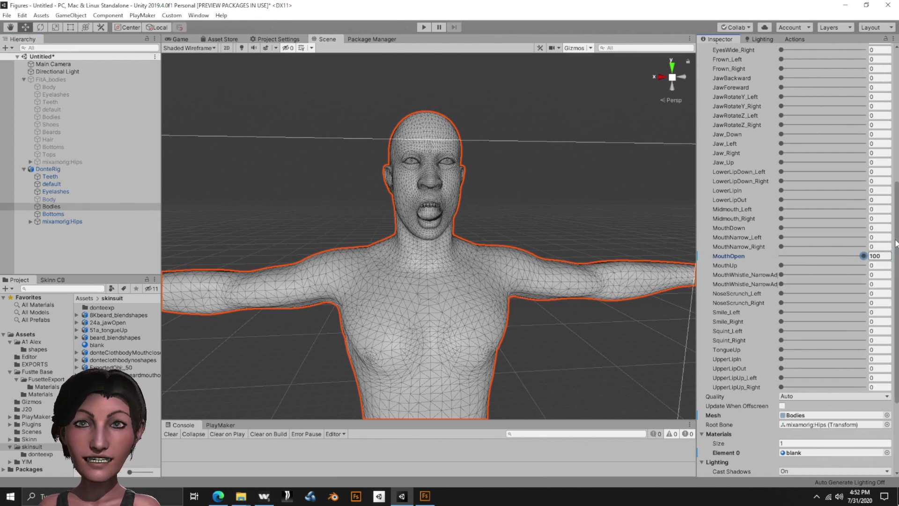
{"action": "left_click_drag", "start_coordinate": [895, 244], "coordinate": [759, 255]}
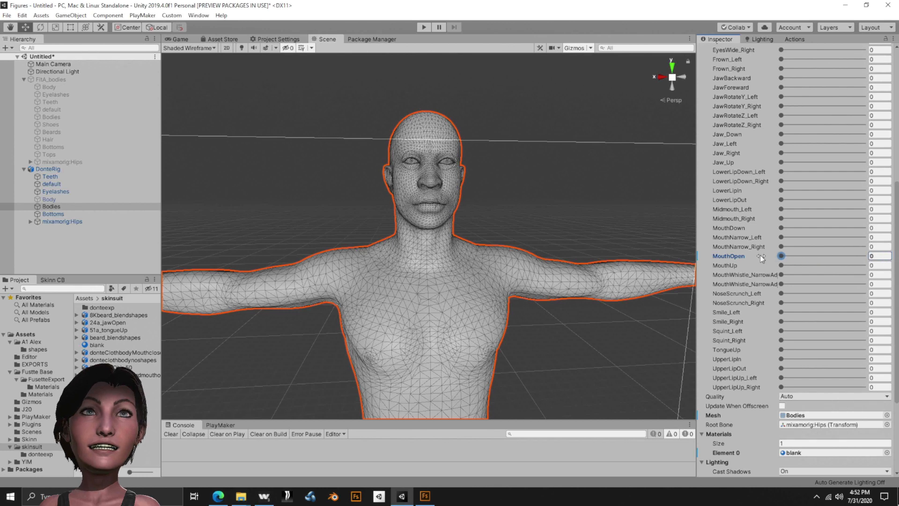
{"action": "scroll", "coordinate": [754, 253], "scroll_direction": "up", "scroll_amount": 10}
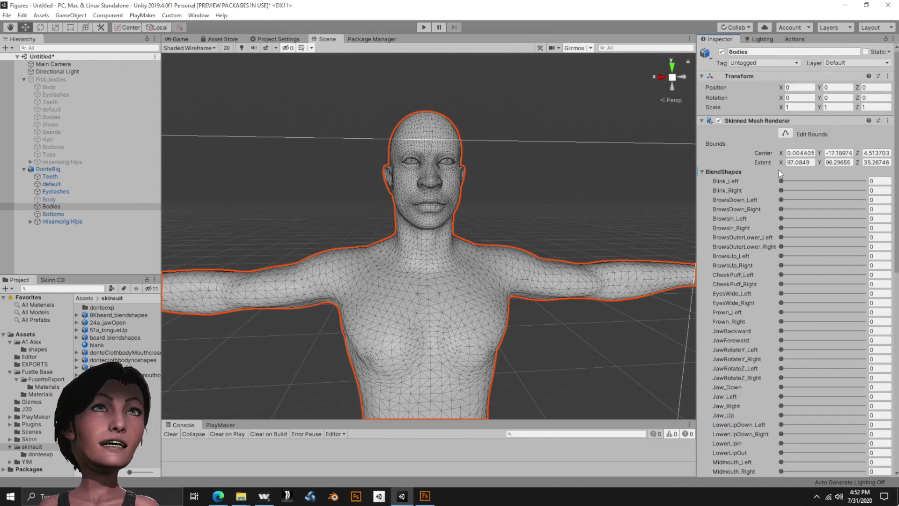
{"action": "mouse_move", "coordinate": [781, 181]}
{"action": "left_mouse_down"}
{"action": "mouse_move", "coordinate": [895, 172]}
{"action": "mouse_move", "coordinate": [786, 186]}
{"action": "mouse_move", "coordinate": [855, 192]}
{"action": "mouse_move", "coordinate": [772, 193]}
{"action": "left_mouse_up"}
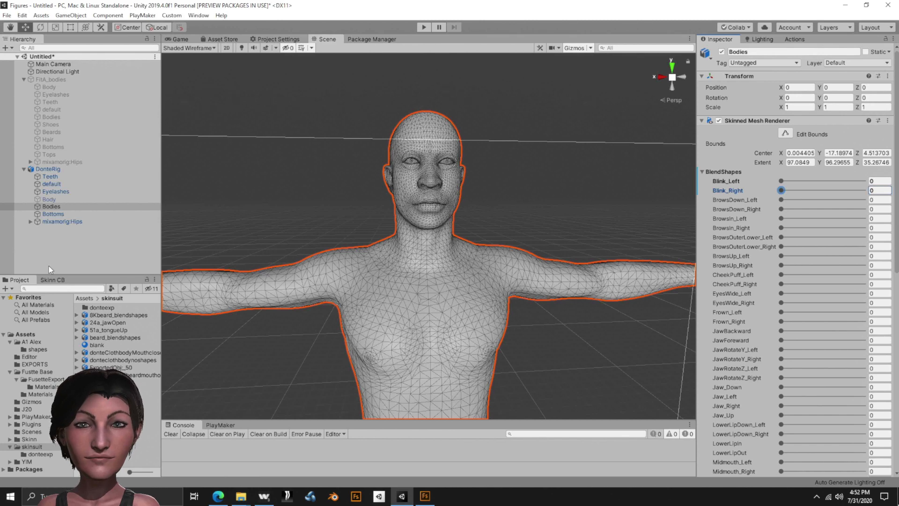
- Review the FBX export options and available export formats for DonteRig, and close them without exporting
{"action": "left_click", "coordinate": [48, 169]}
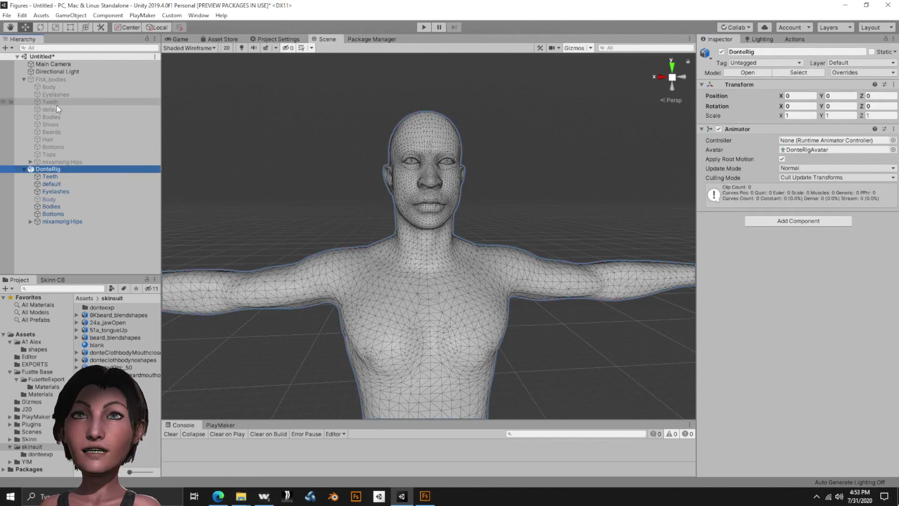
{"action": "left_click", "coordinate": [55, 103]}
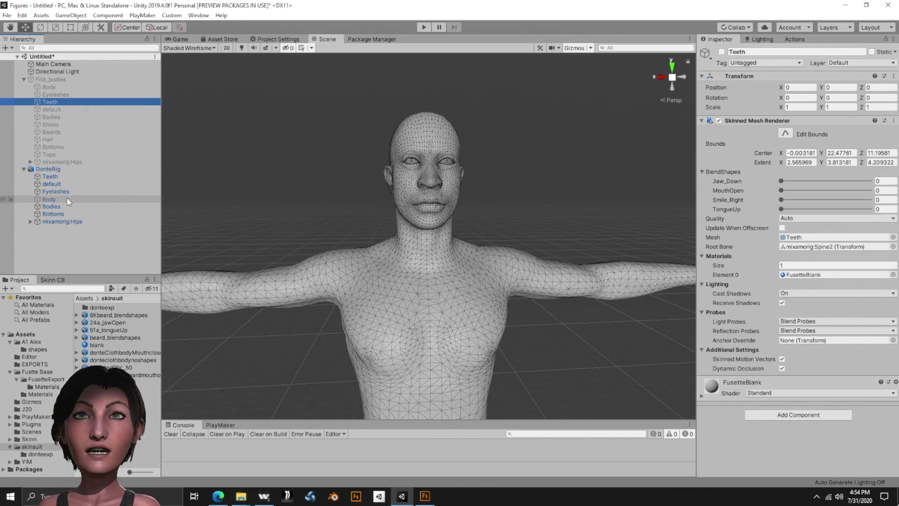
{"action": "left_click", "coordinate": [48, 169]}
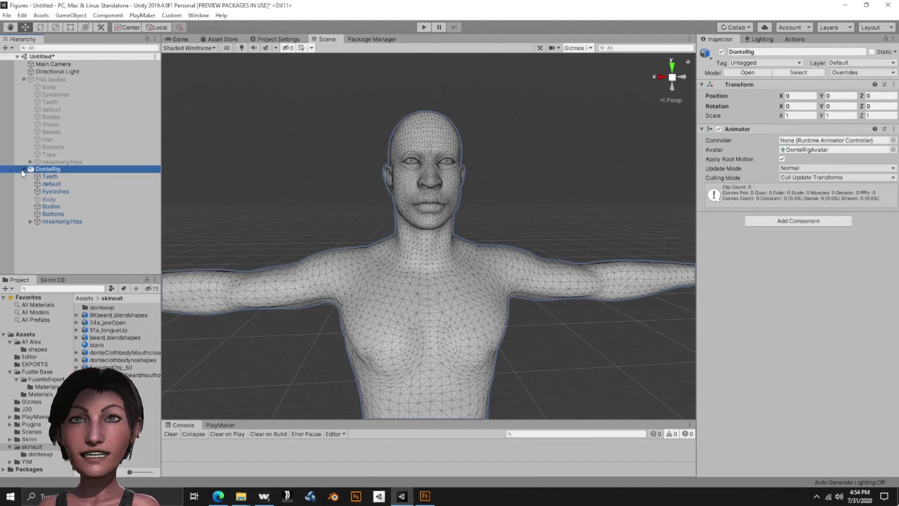
{"action": "left_click", "coordinate": [23, 169]}
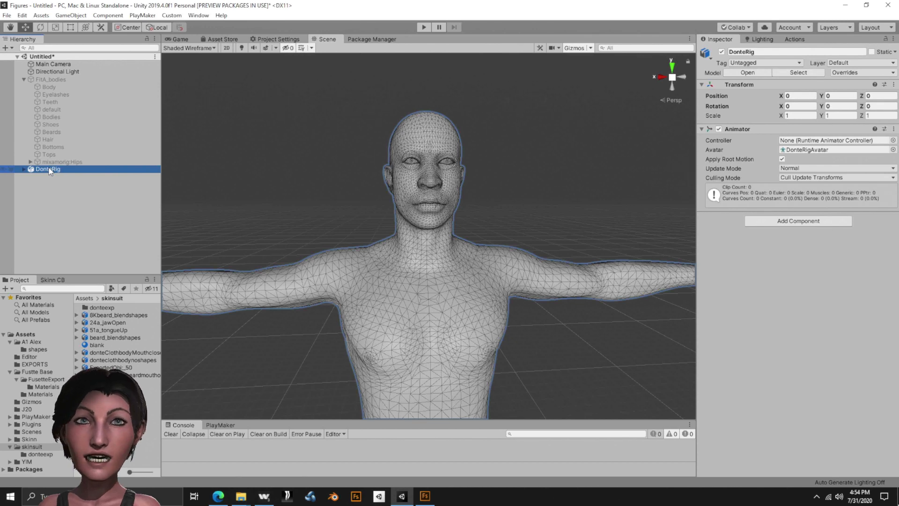
{"action": "right_click", "coordinate": [48, 169]}
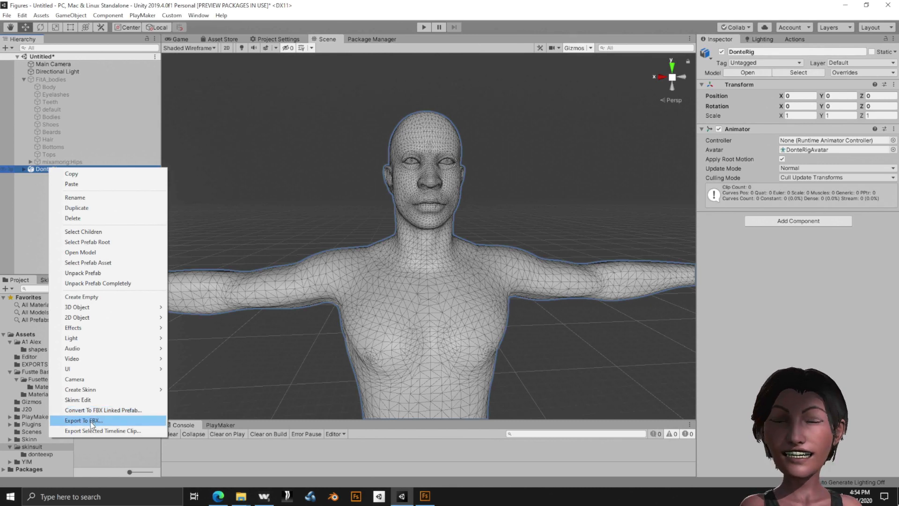
{"action": "left_click", "coordinate": [92, 421]}
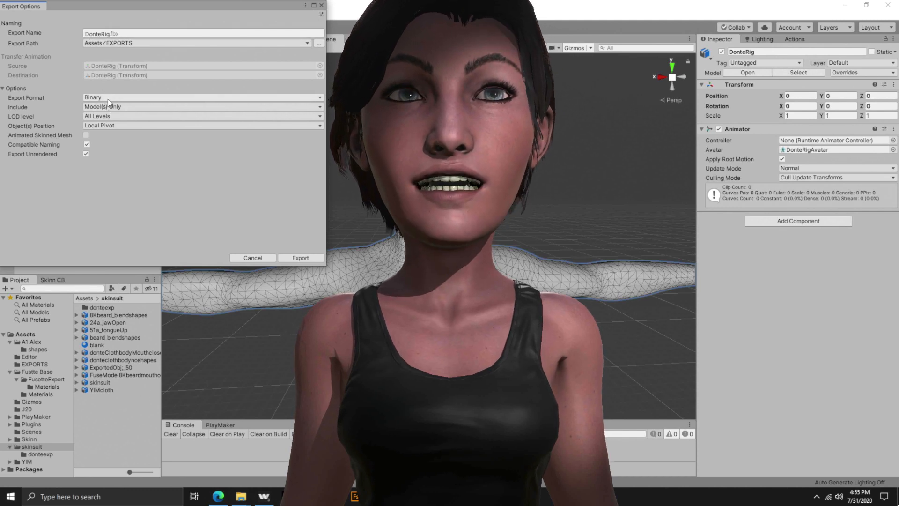
{"action": "left_click", "coordinate": [120, 98]}
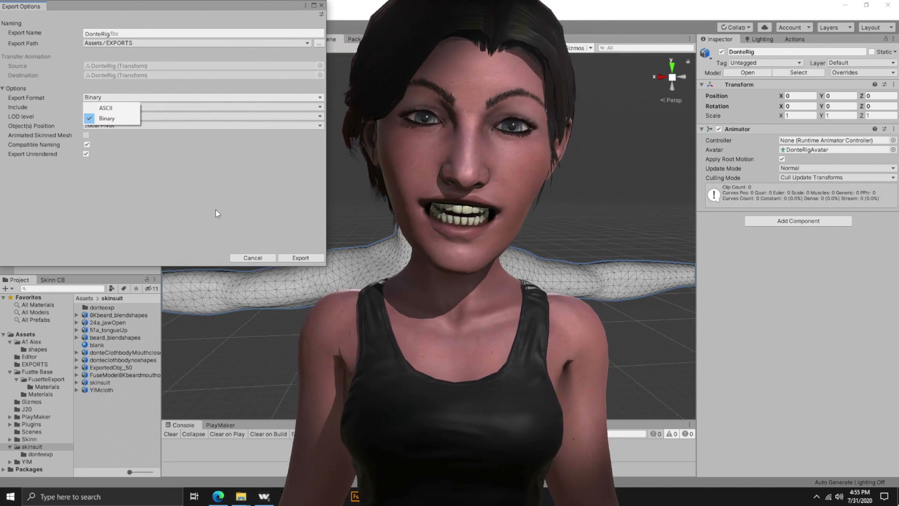
{"action": "left_click", "coordinate": [257, 263]}
{"action": "left_click", "coordinate": [257, 259]}
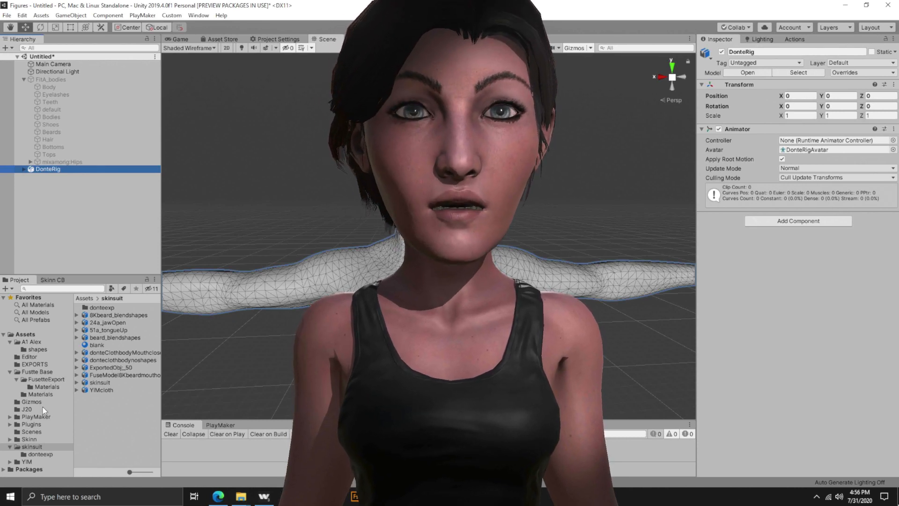
- Open the donteexp folder inside skinsuit and select the DonteRig model asset
{"action": "left_click", "coordinate": [48, 454]}
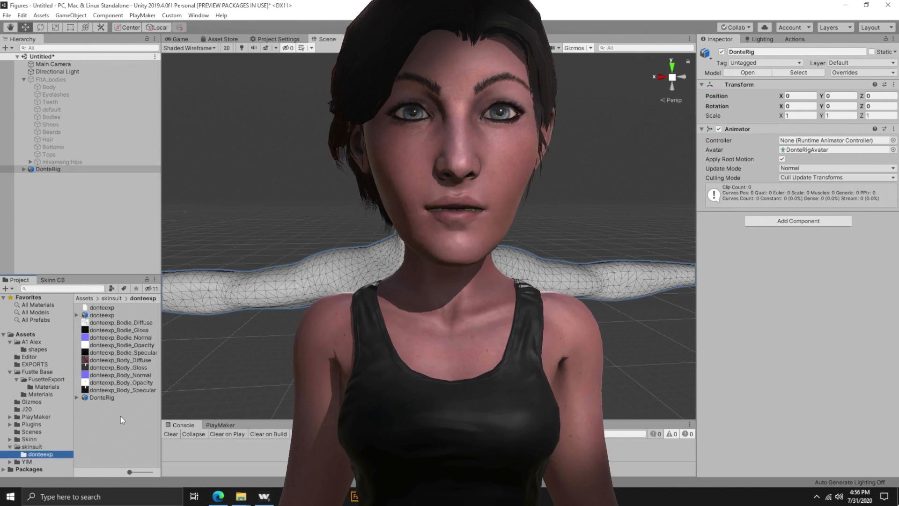
{"action": "left_click", "coordinate": [107, 399]}
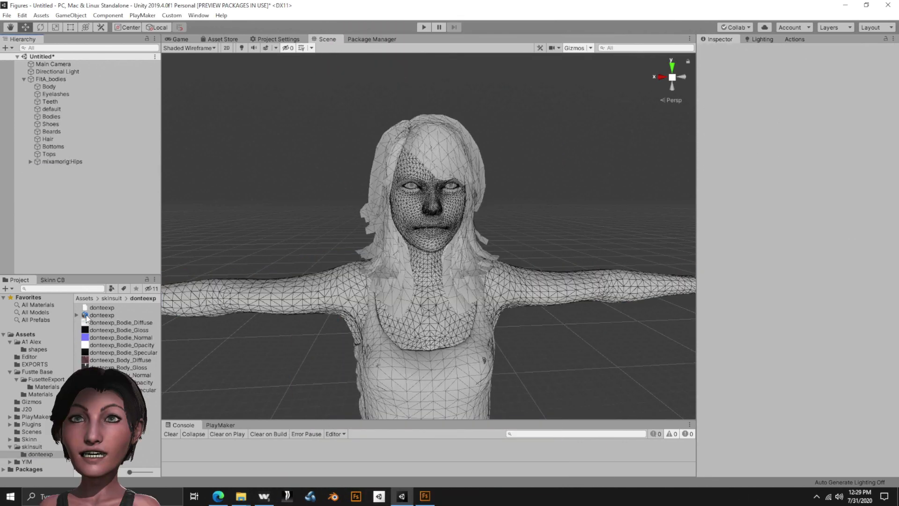
- Add the donteexp model to the scene root and review its import settings, including scale factor and blend shape import
{"action": "left_click_drag", "start_coordinate": [139, 265], "coordinate": [68, 252]}
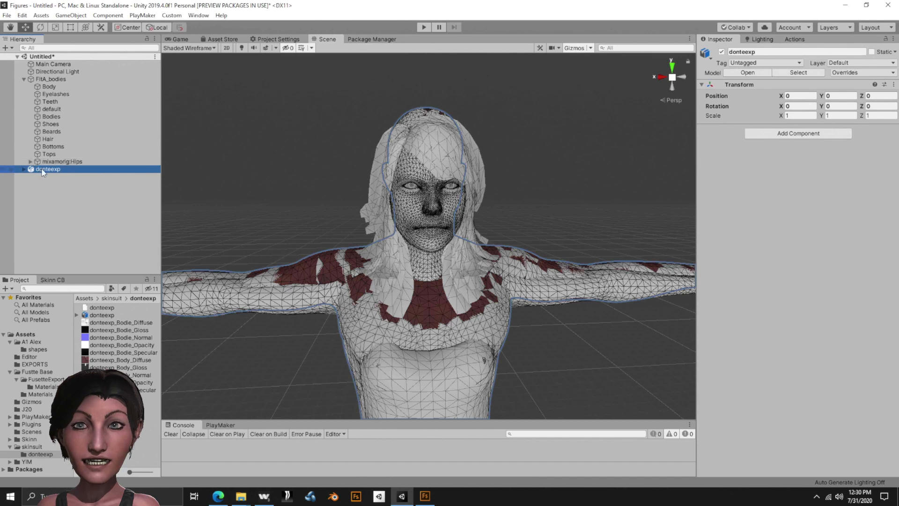
{"action": "left_click", "coordinate": [100, 315]}
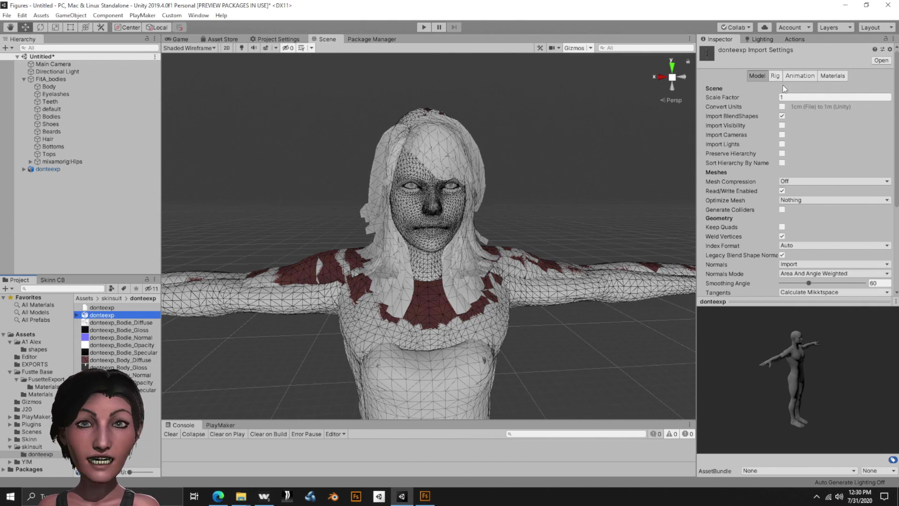
{"action": "left_click", "coordinate": [781, 97]}
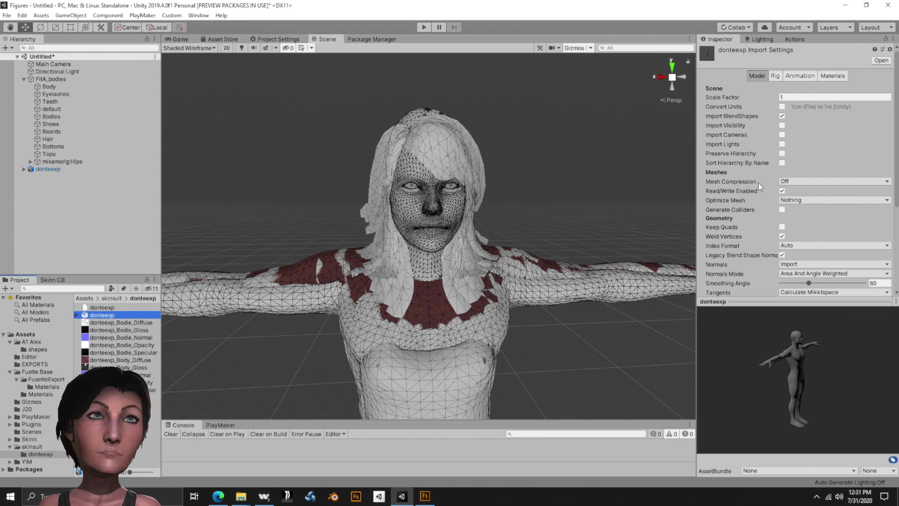
{"action": "left_click", "coordinate": [782, 116]}
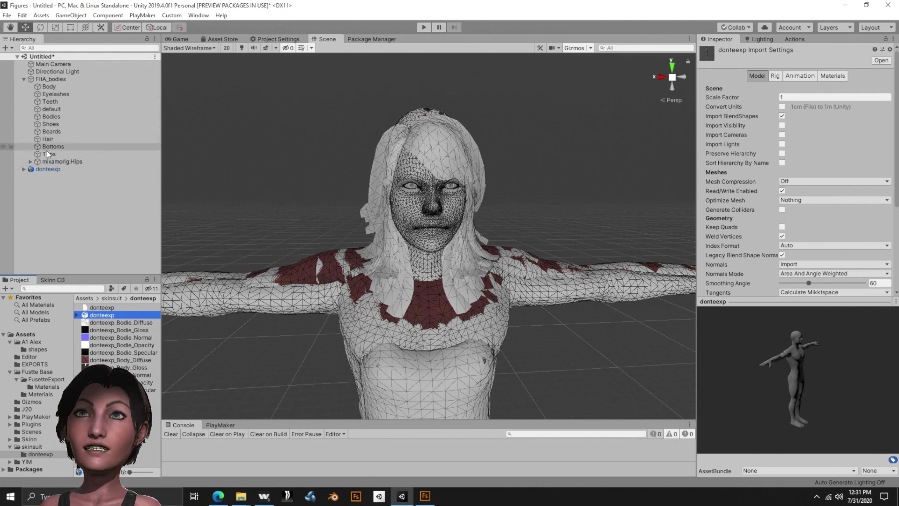
- Expand the donteexp model in the scene hierarchy and inspect its Body mesh's components and material
{"action": "left_click", "coordinate": [24, 170]}
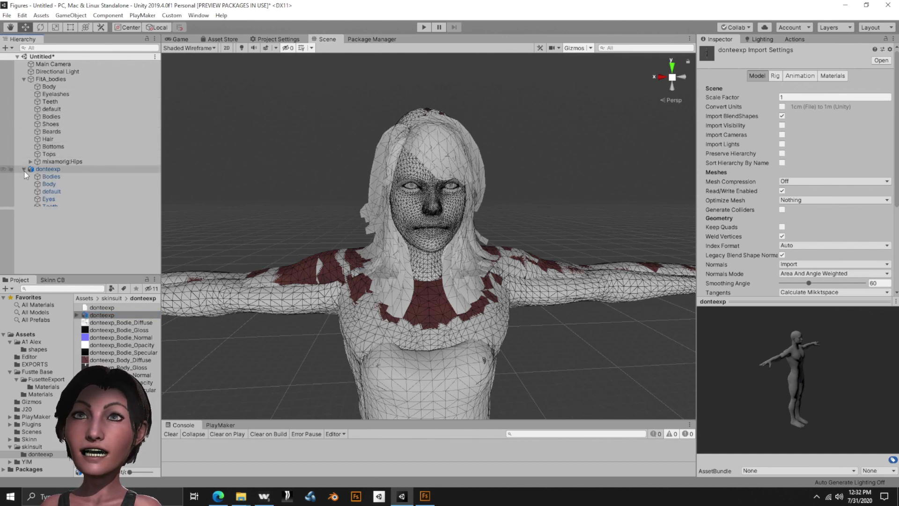
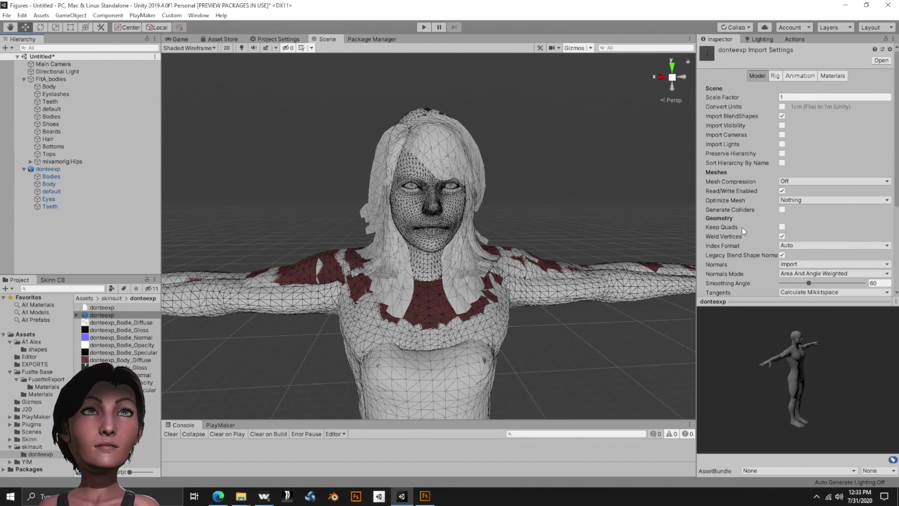
{"action": "mouse_move", "coordinate": [746, 227]}
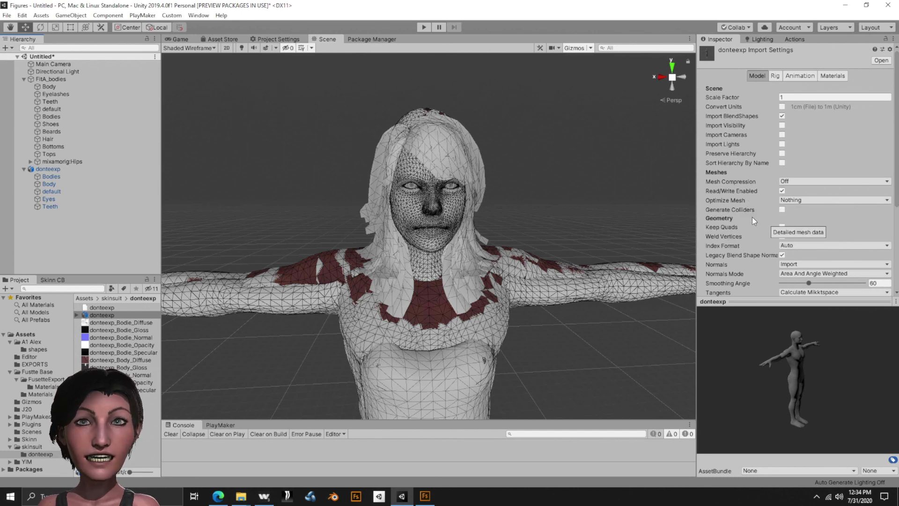
{"action": "left_click", "coordinate": [48, 183]}
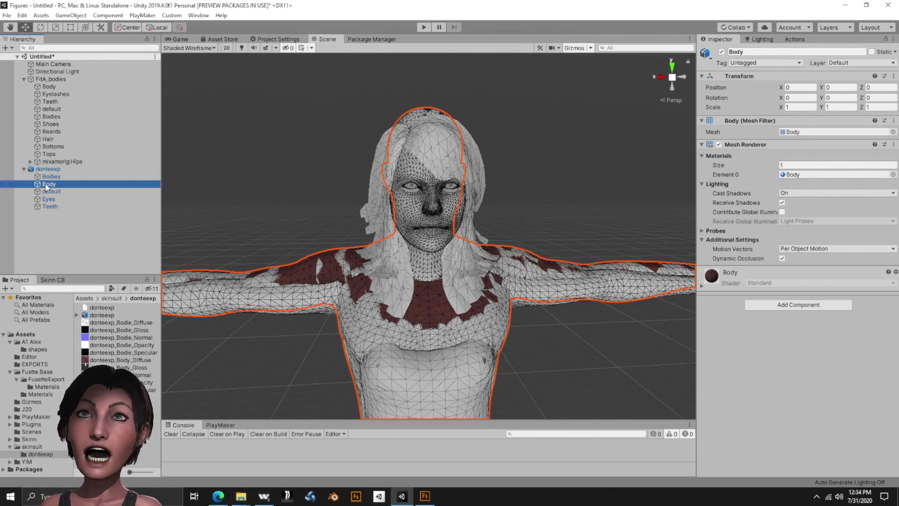
- Review the donteexp asset's mesh and geometry import settings, including Keep Quads, Weld Vertices, normals, smoothing angle, tangents and lightmap UVs
{"action": "left_click", "coordinate": [102, 315]}
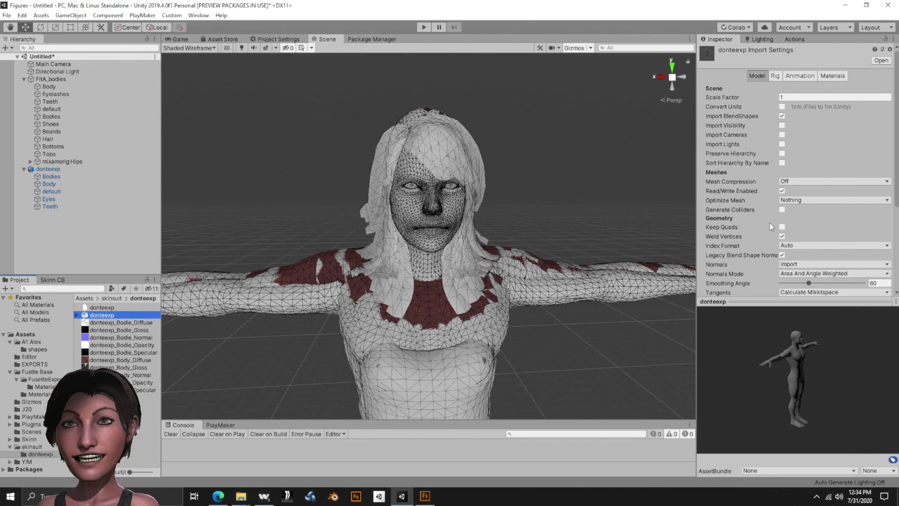
{"action": "mouse_move", "coordinate": [768, 223]}
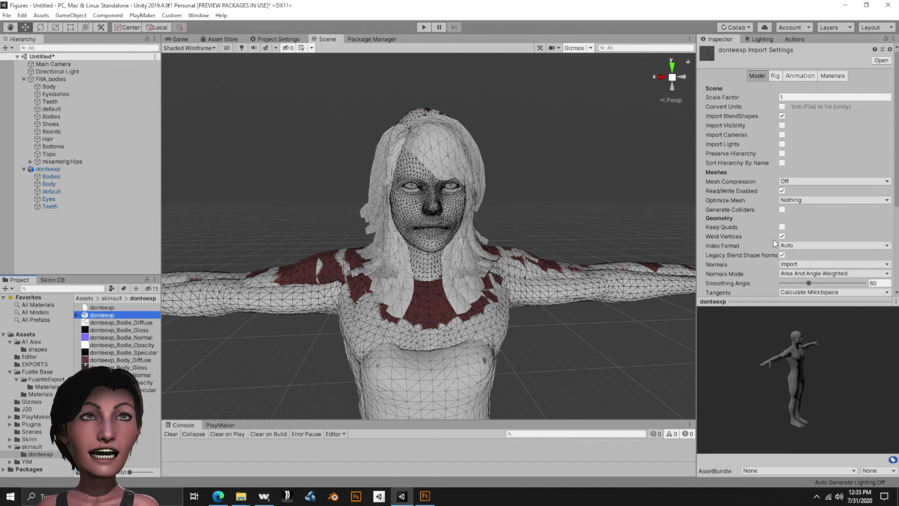
{"action": "scroll", "coordinate": [848, 212], "scroll_direction": "down", "scroll_amount": 3}
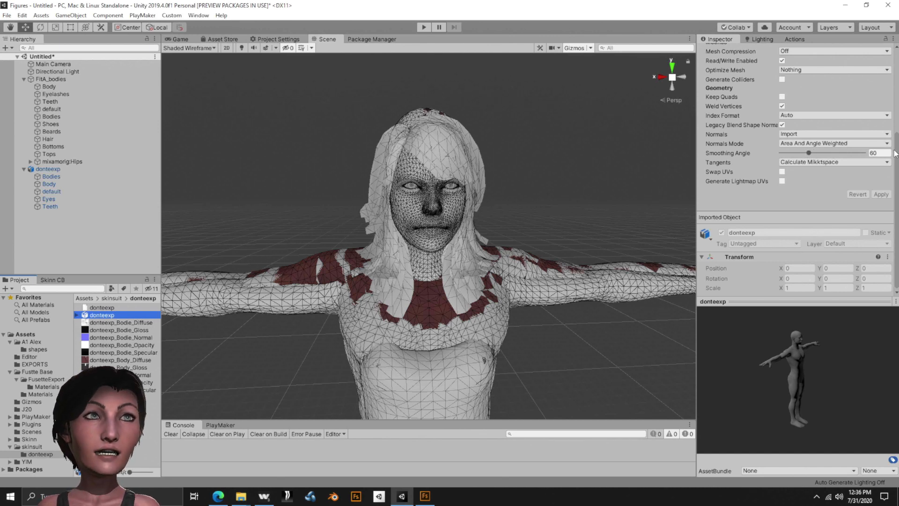
{"action": "left_click", "coordinate": [872, 154]}
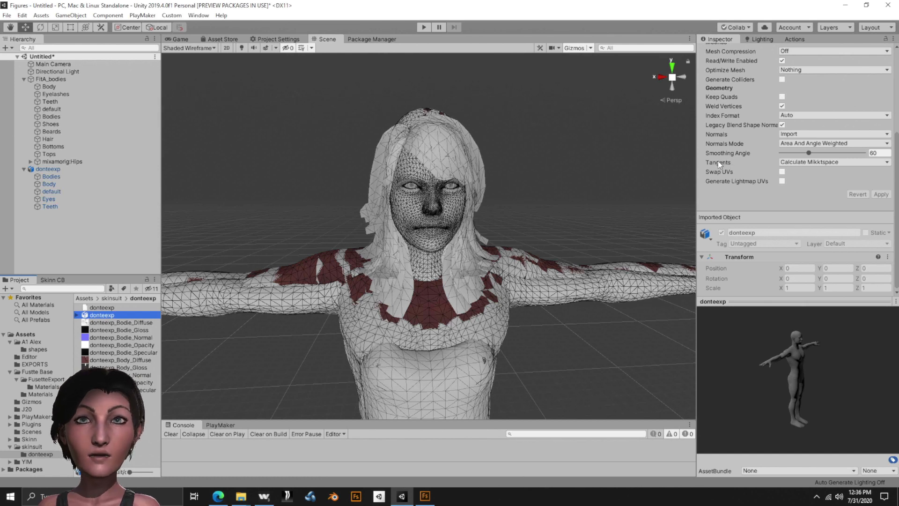
{"action": "mouse_move", "coordinate": [718, 161]}
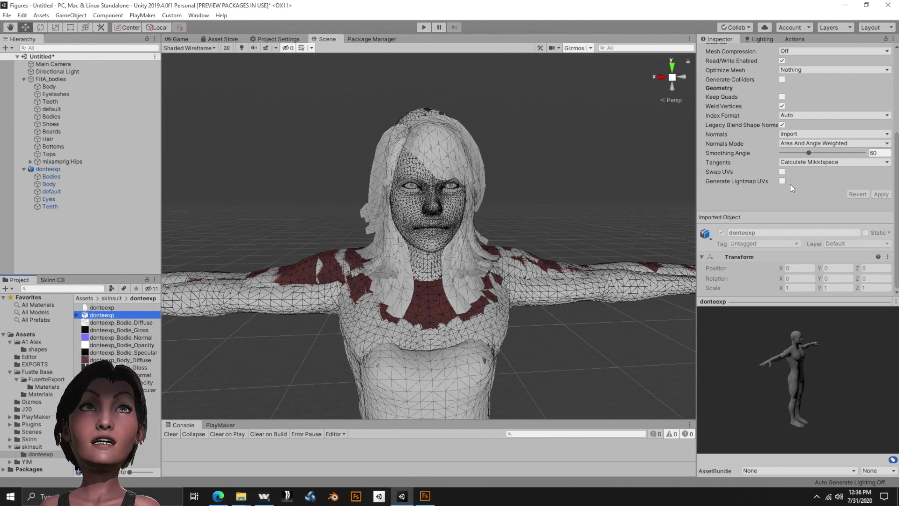
{"action": "scroll", "coordinate": [791, 187], "scroll_direction": "up", "scroll_amount": 5}
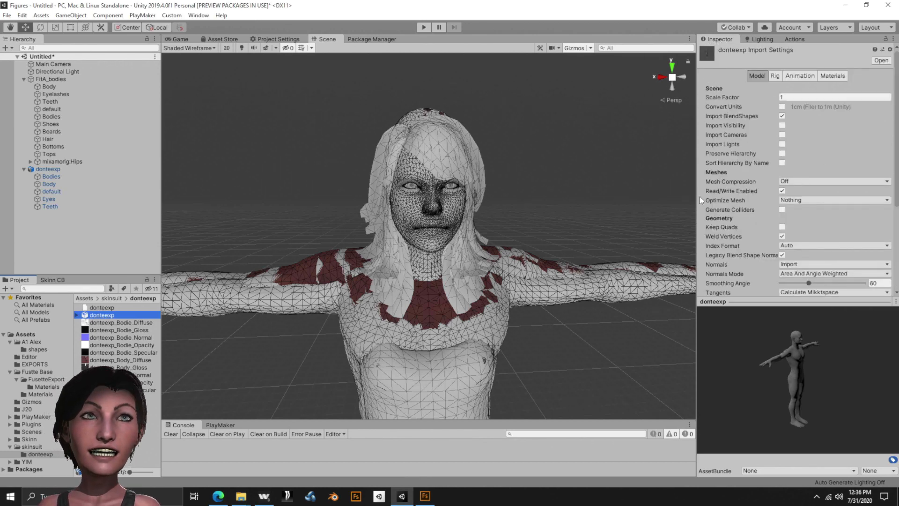